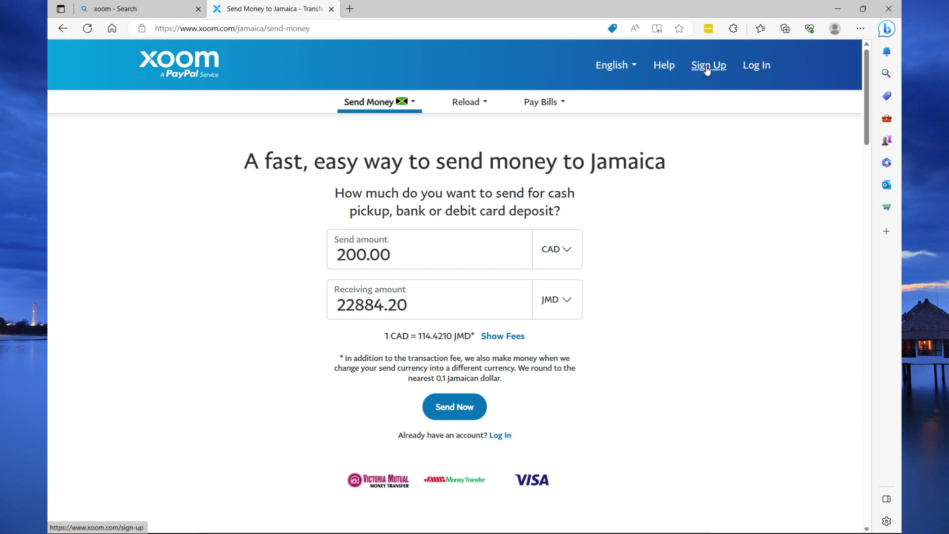
- Go from the Sign Up page to the 'Log in with Xoom' email log-in page
left_click(411, 102)
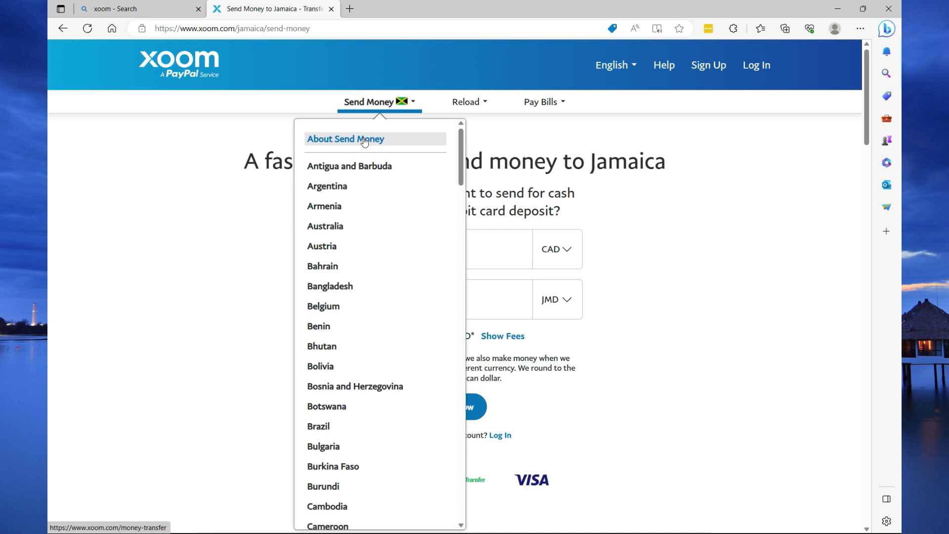
left_click(700, 70)
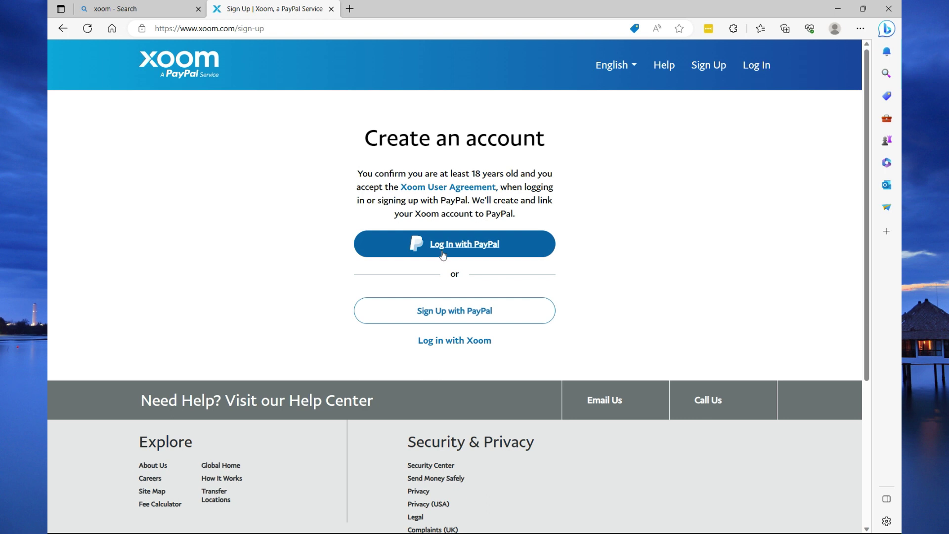
left_click(454, 345)
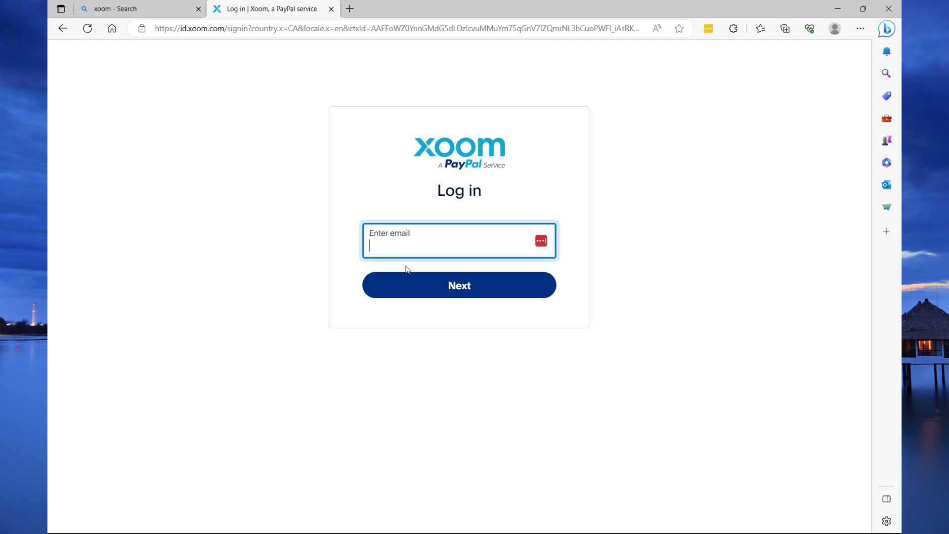
- Sign in with PayPal, glance at Reload Phones and Pay Bills, then return to My Account
left_click(63, 28)
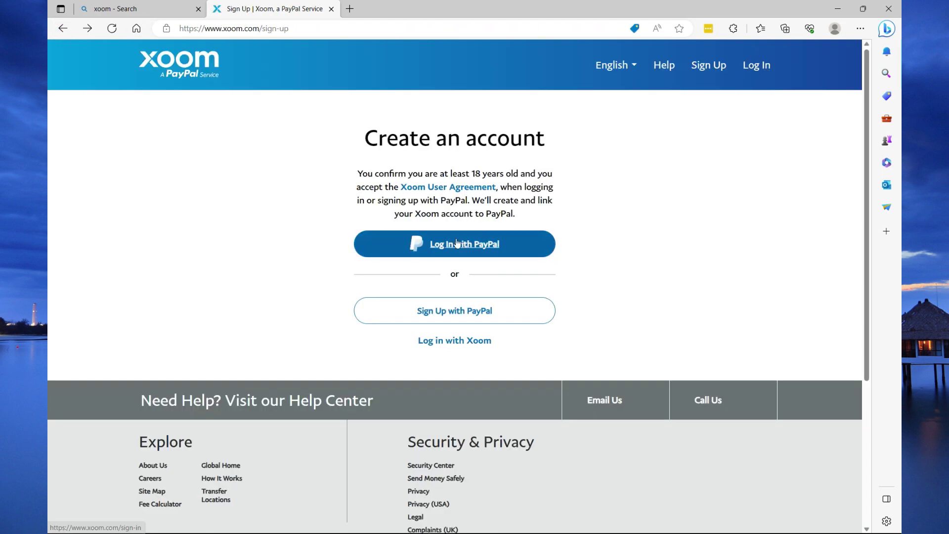
left_click(461, 244)
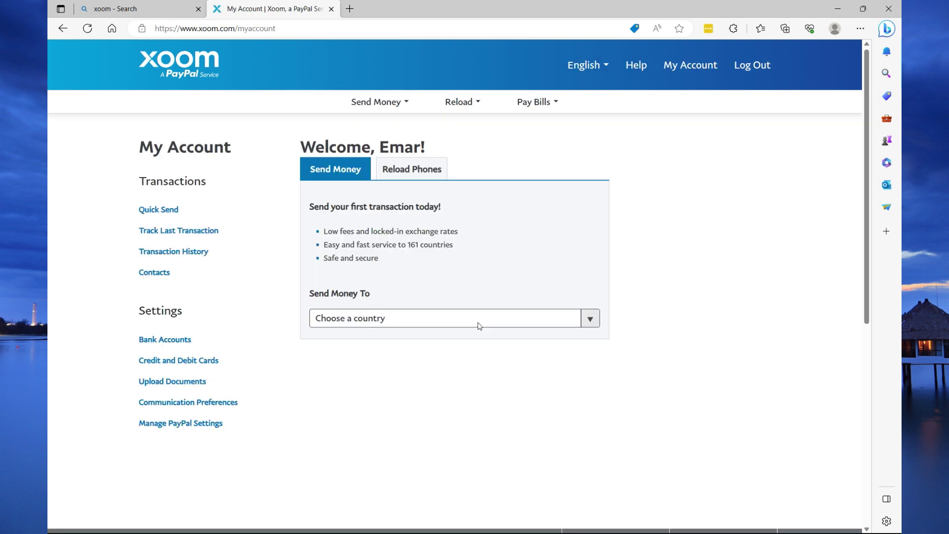
left_click(406, 171)
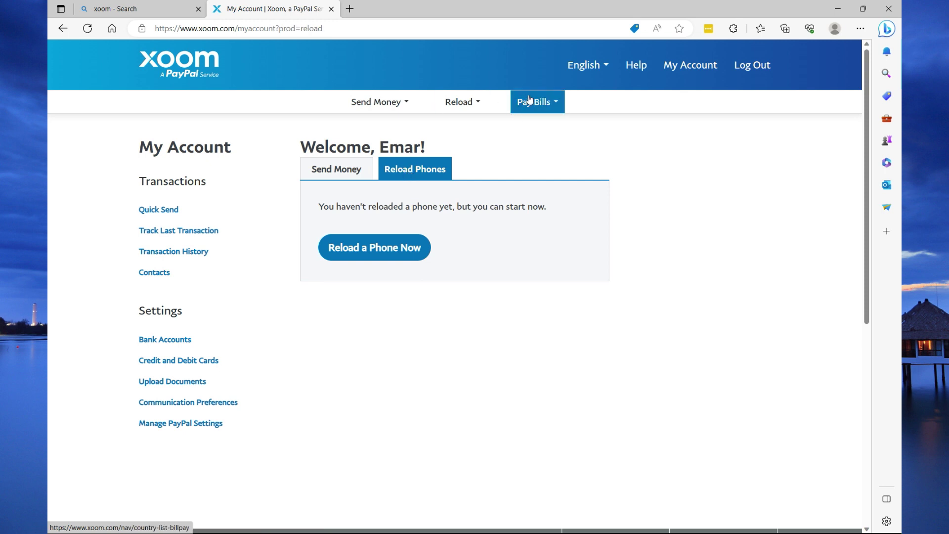
left_click(555, 102)
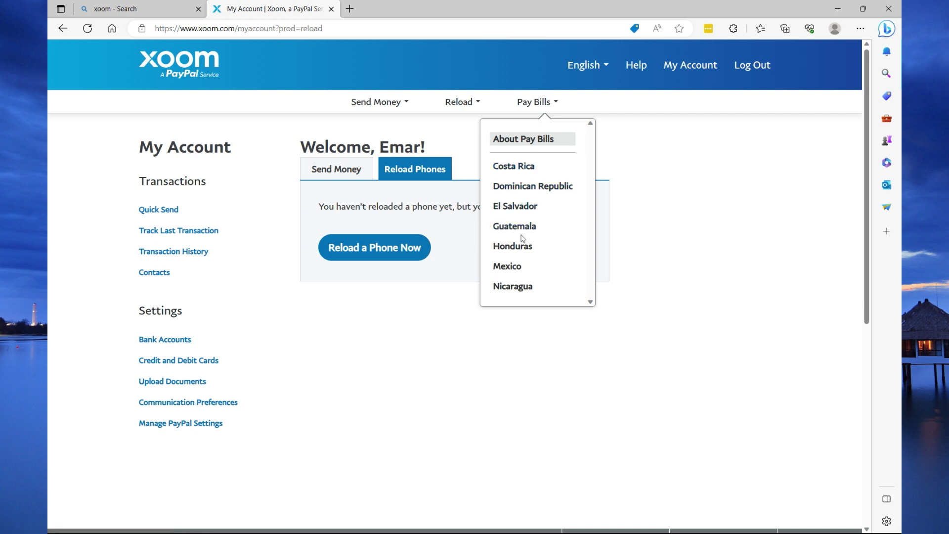
left_click(512, 245)
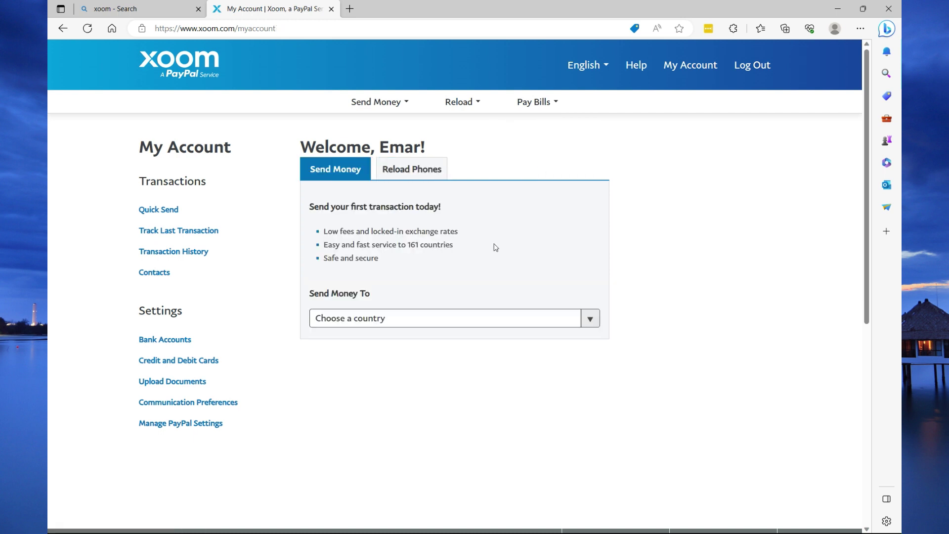
- Choose Jamaica as the Send Money To country
left_click(590, 319)
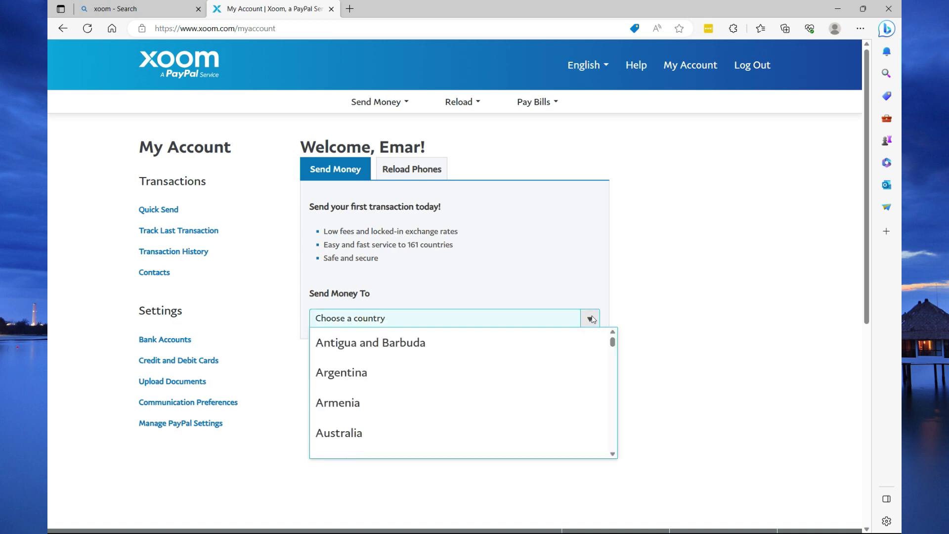
key("j")
key("Up")
key("Up")
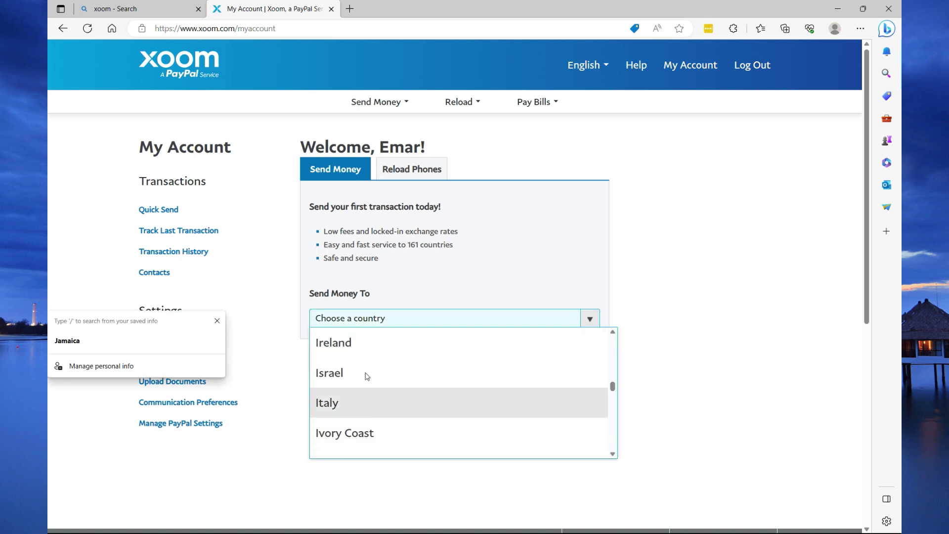
scroll(367, 383, "up", 2)
scroll(358, 396, "down", 3)
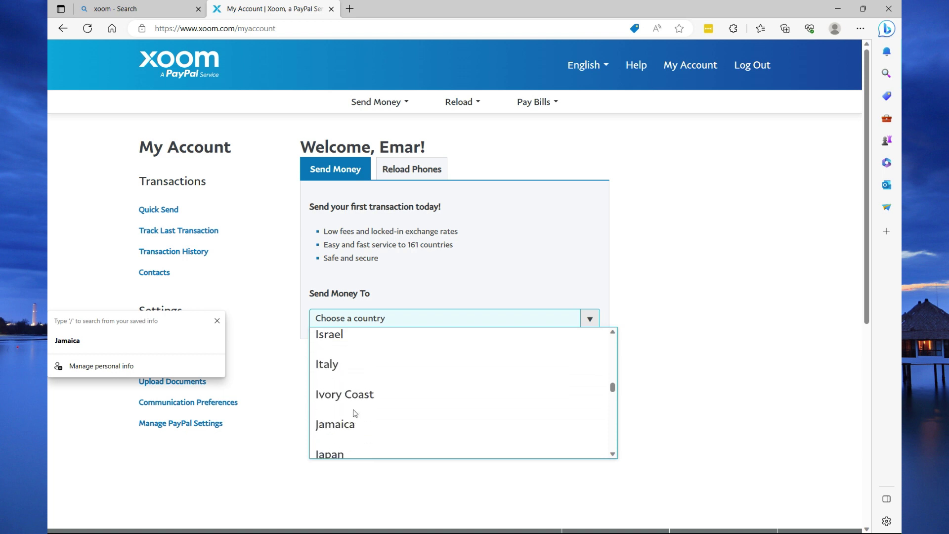
left_click(341, 423)
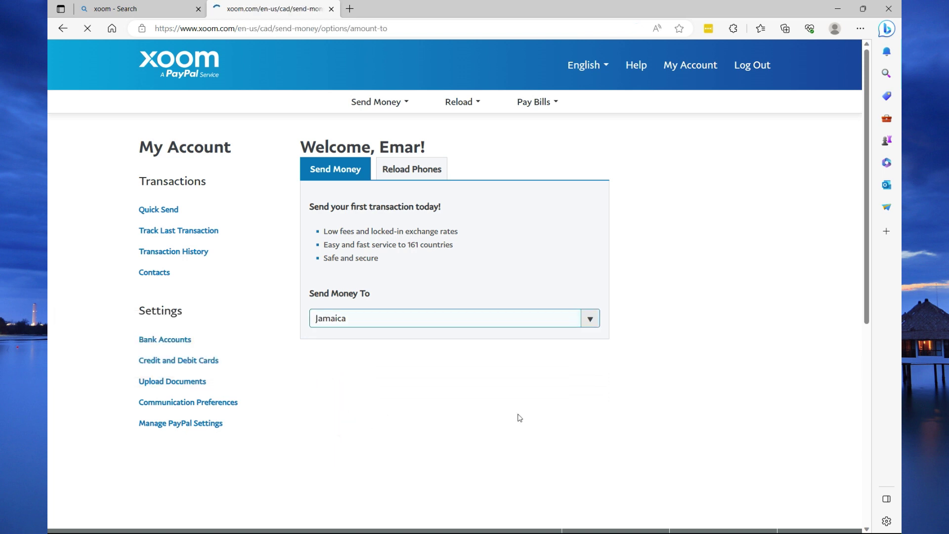
- Send 14 CAD, check the contact receives 1601.90 JMD, and continue
left_click(466, 178)
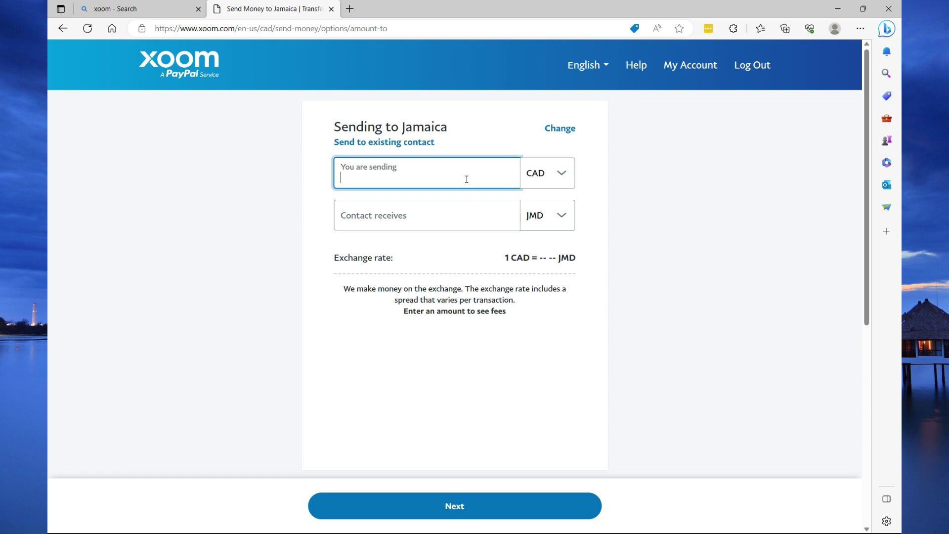
type("14")
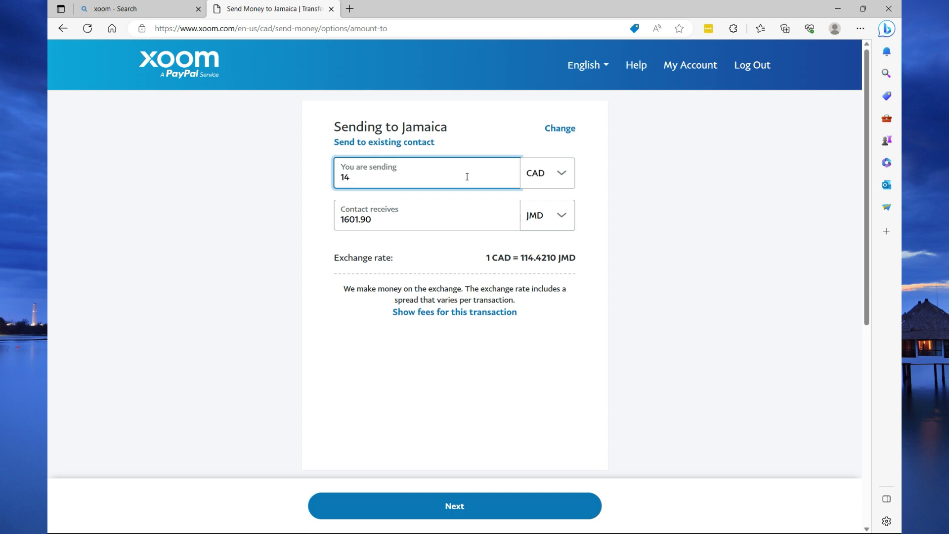
left_click(386, 218)
double_click(386, 218)
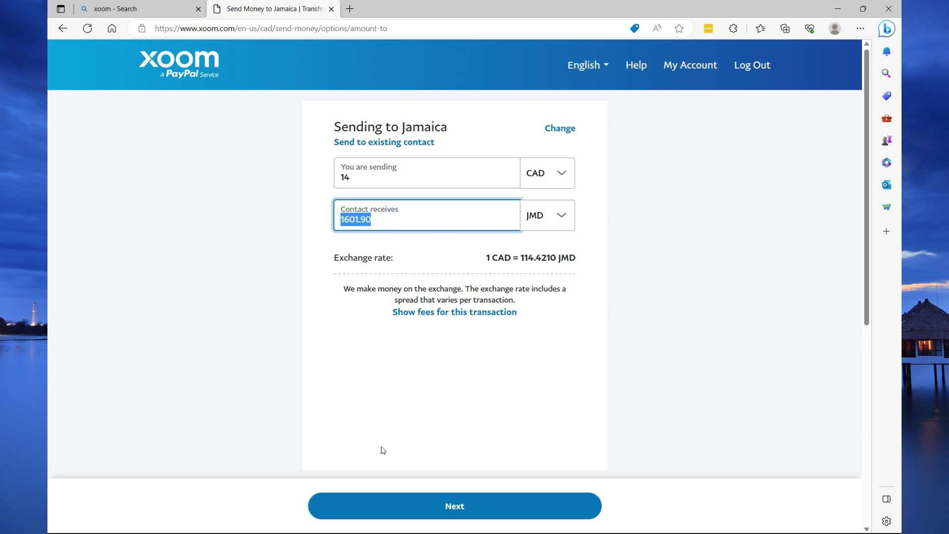
left_click(391, 502)
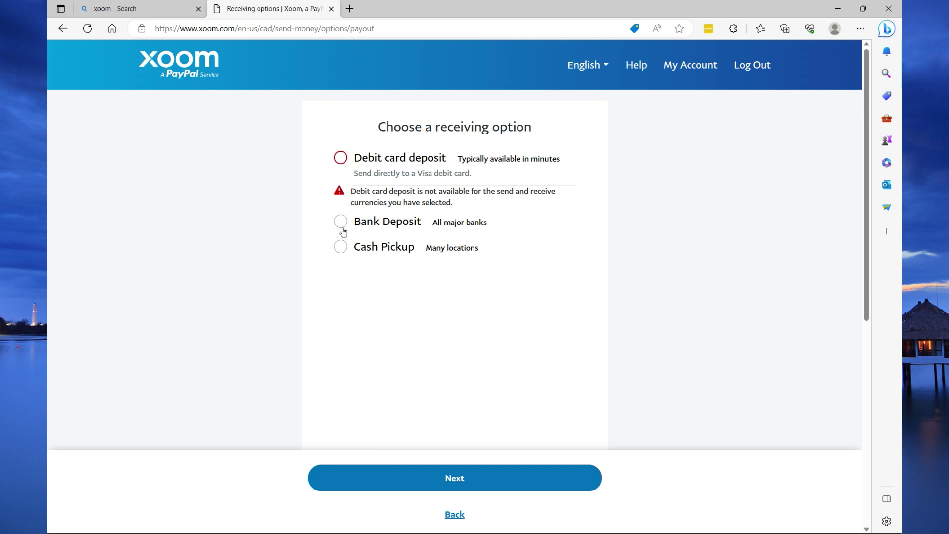
- Try Cash Pickup, then go back and select Bank Deposit as the receiving option
left_click(341, 249)
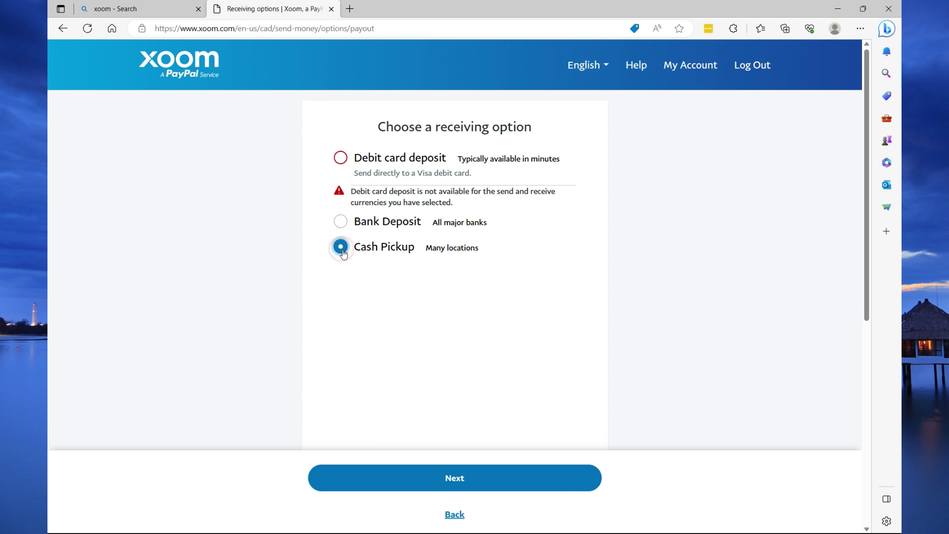
left_click(440, 484)
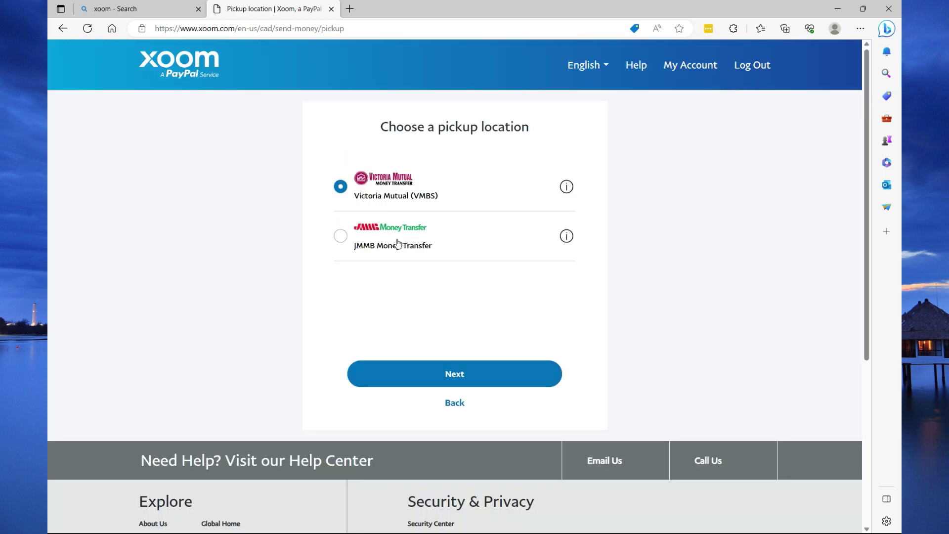
scroll(401, 239, "down", 3)
left_click(454, 255)
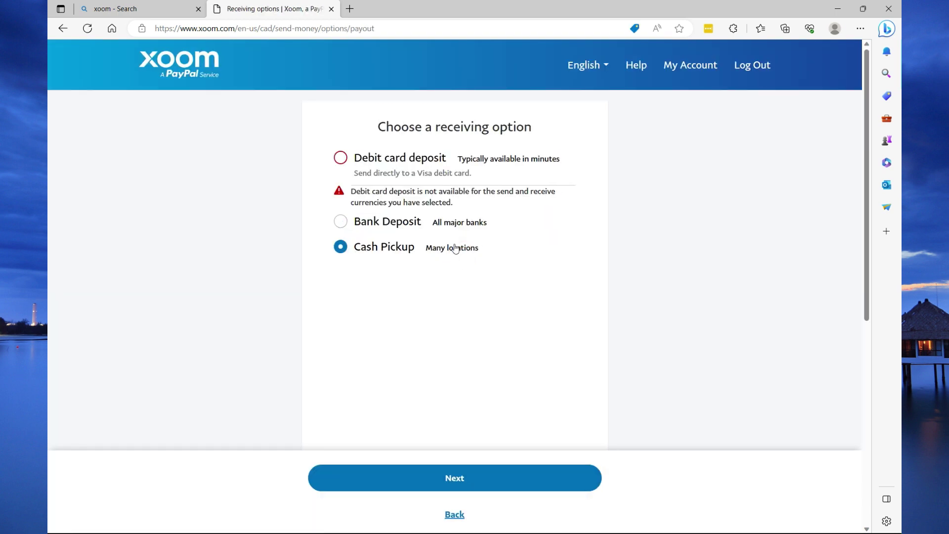
left_click(340, 224)
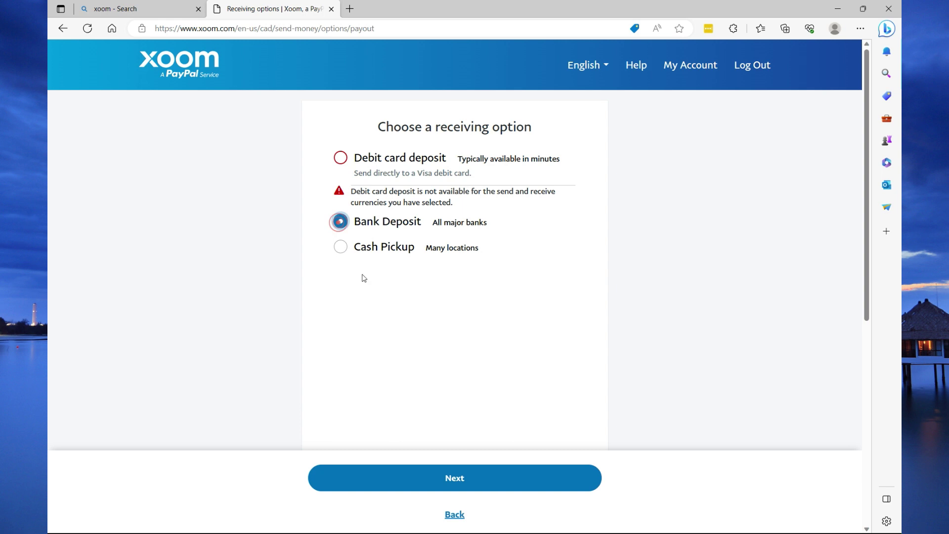
- Search 'na', pick National Commercial Bank (N.C.B.), and enter branch name New Kingston
left_click(437, 478)
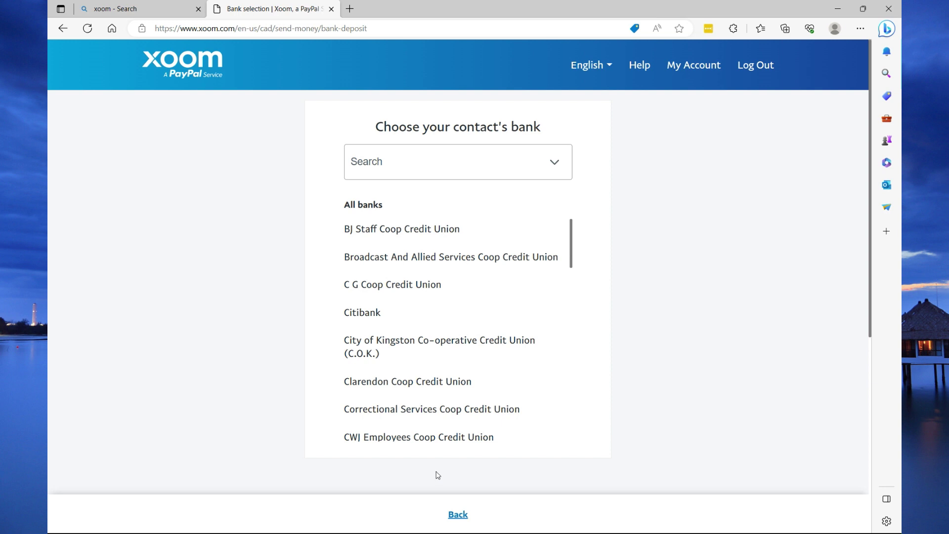
scroll(417, 255, "down", 4)
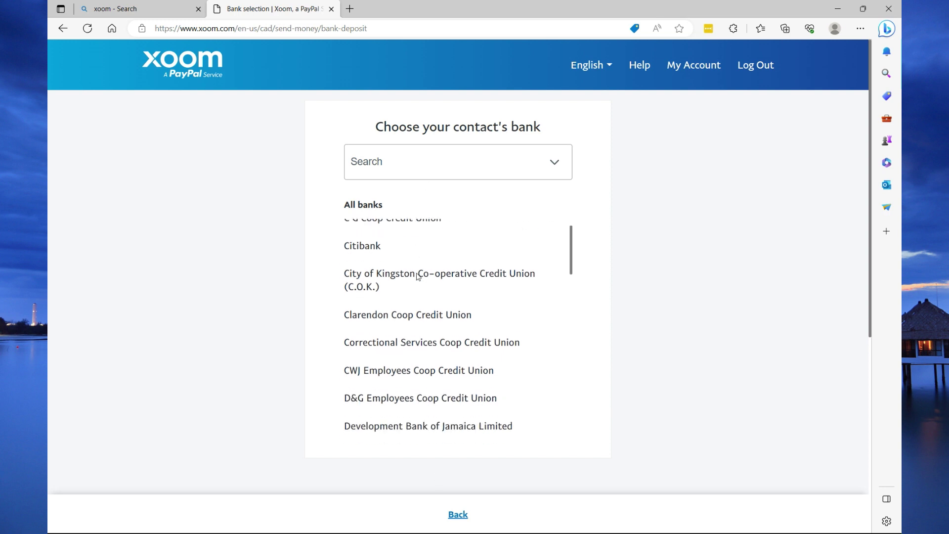
scroll(418, 278, "down", 8)
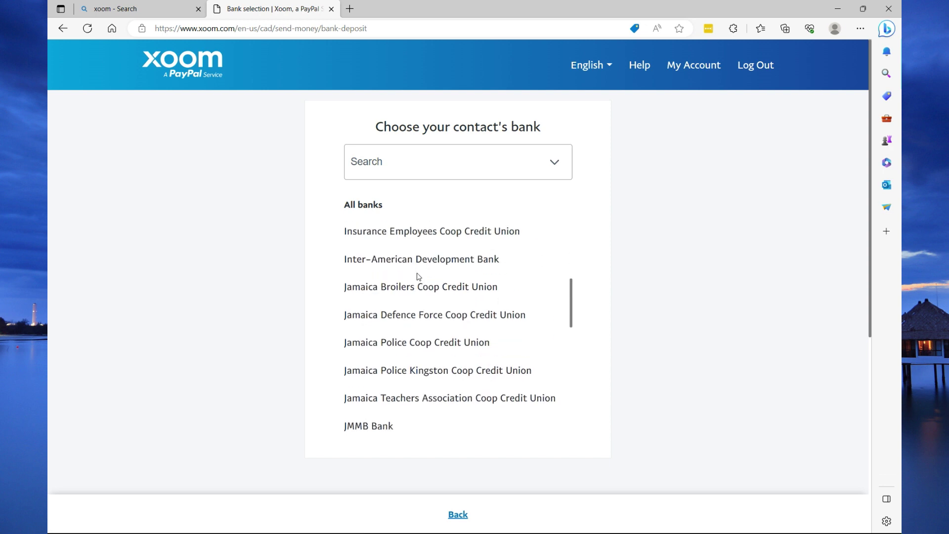
left_click(406, 167)
type("na")
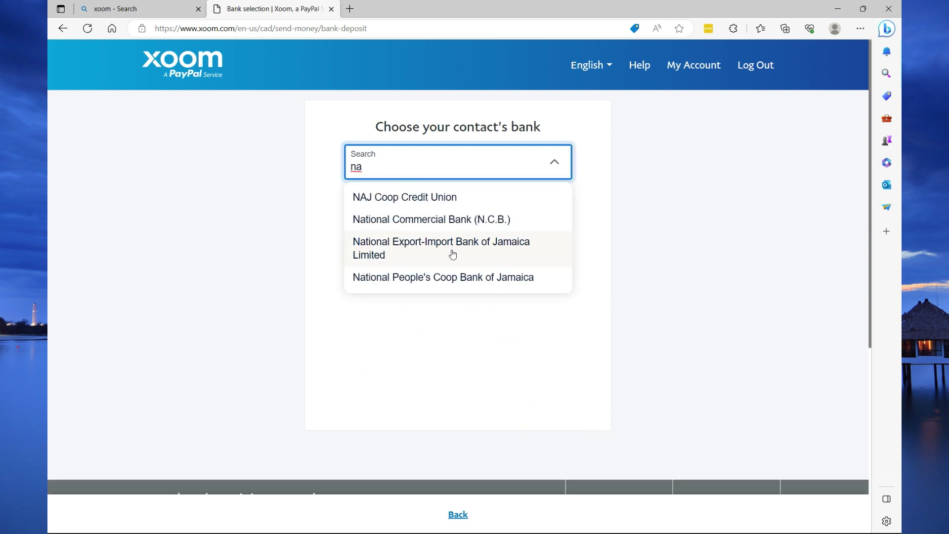
left_click(455, 219)
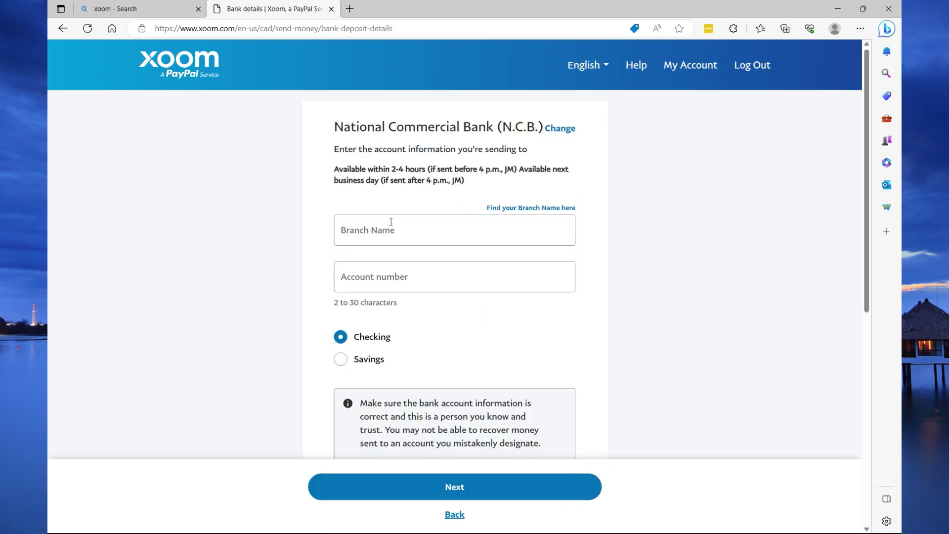
left_click(390, 222)
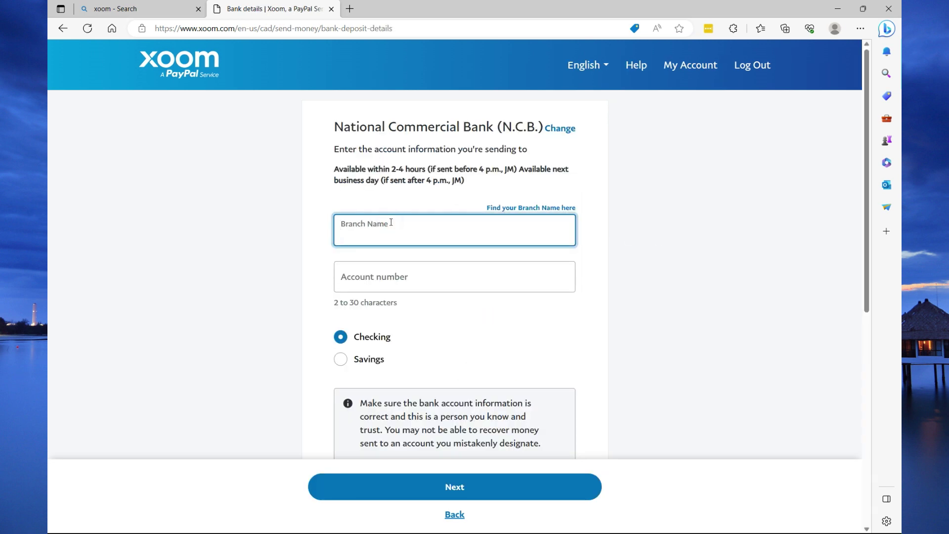
type("New Kingston")
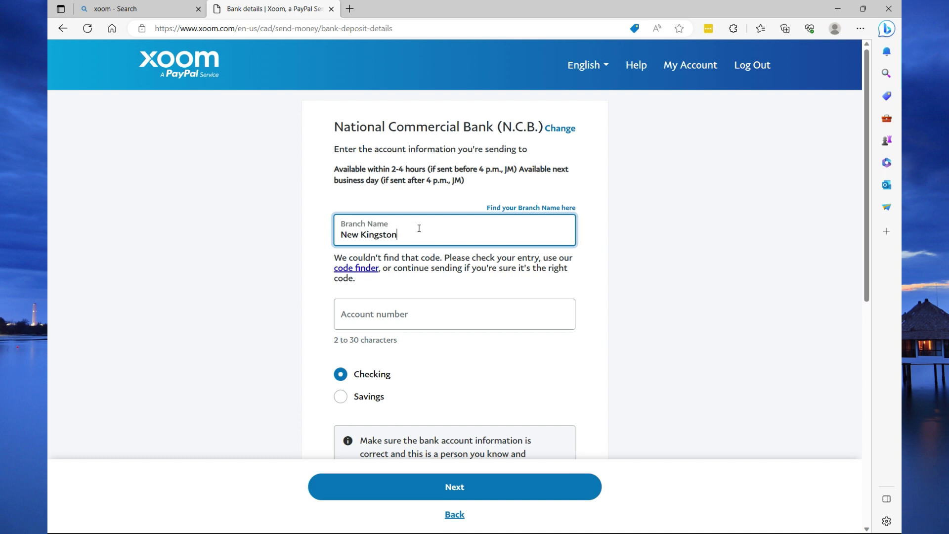
- Use the code finder to select Knutsford Boulevard branch in Kingston and St. Andrew, Jamaica
left_click(360, 272)
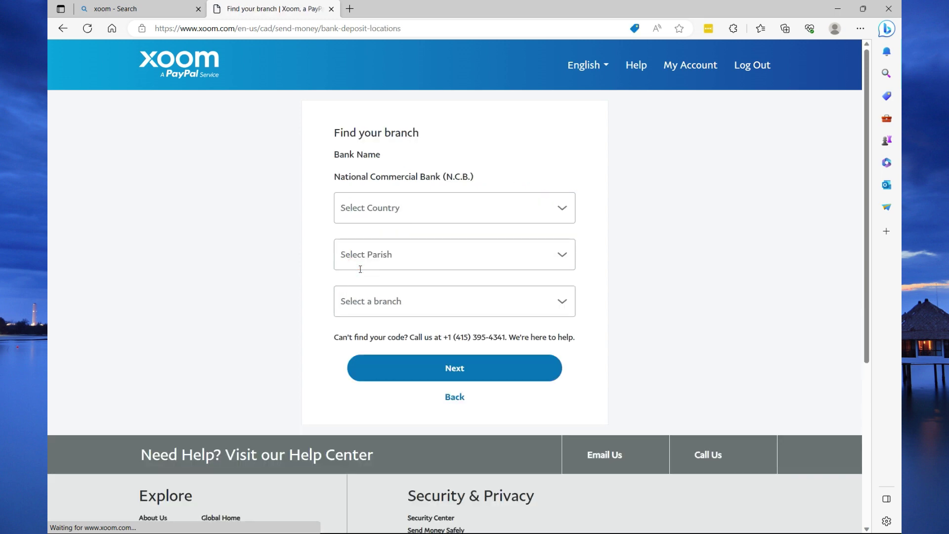
left_click(489, 202)
left_click(360, 242)
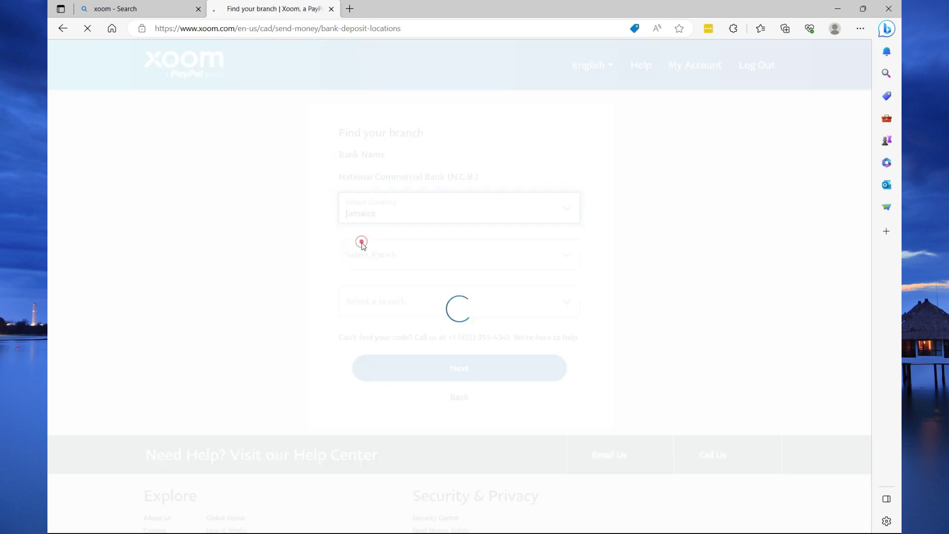
left_click(403, 254)
scroll(409, 396, "down", 1)
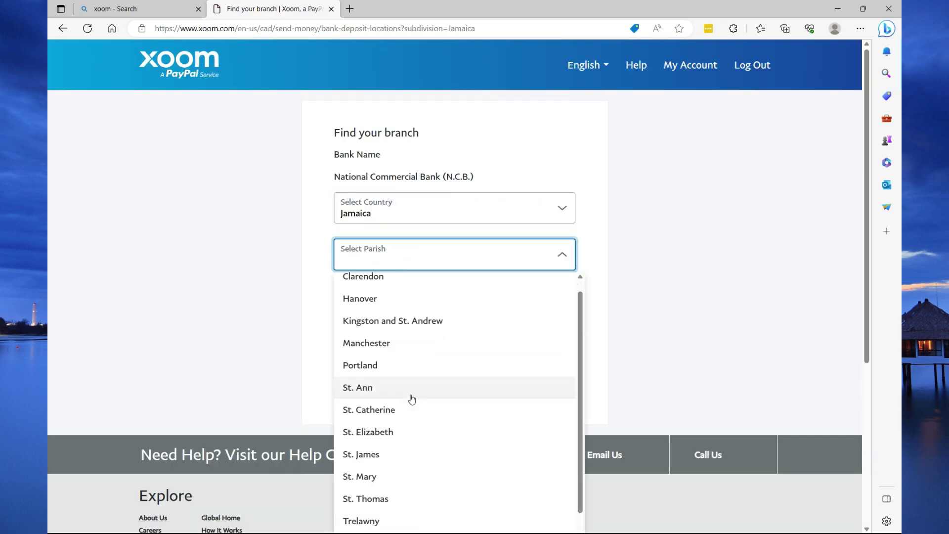
left_click(400, 320)
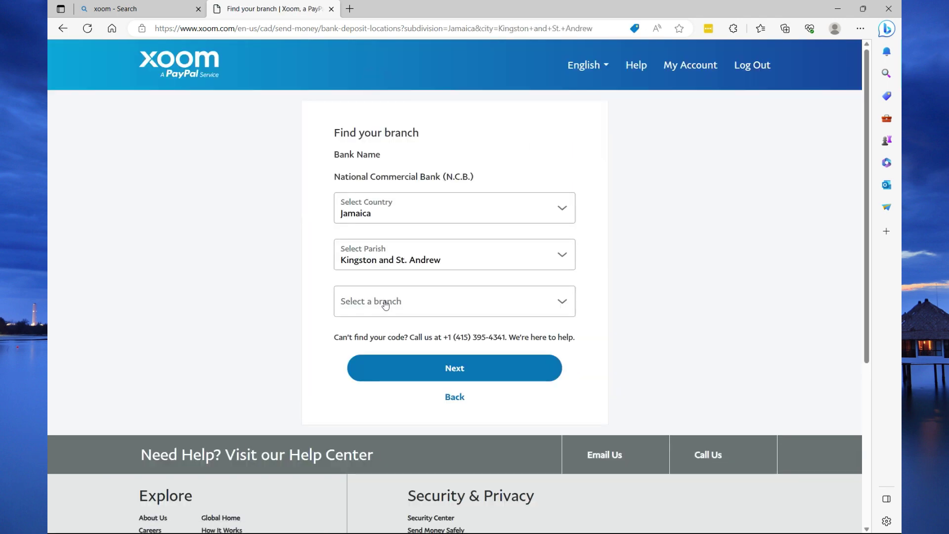
left_click(385, 302)
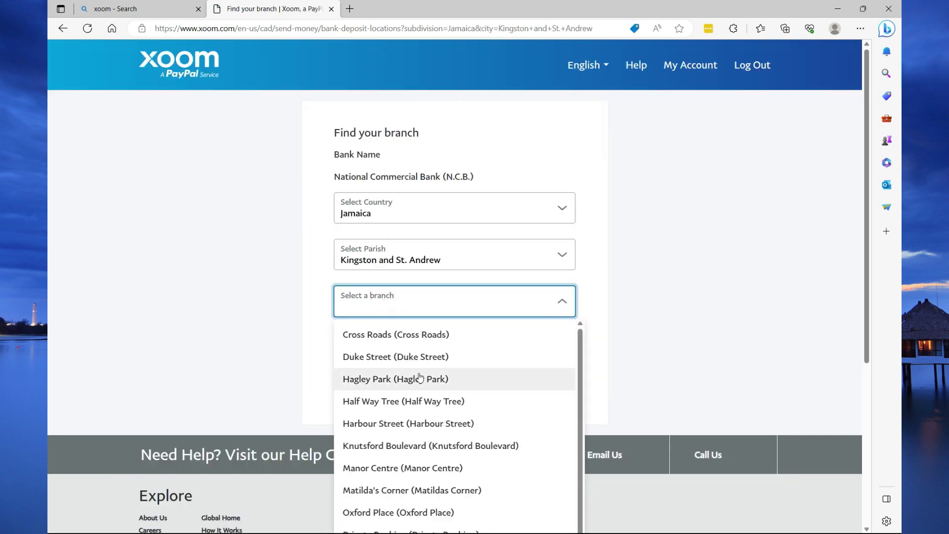
left_click(398, 445)
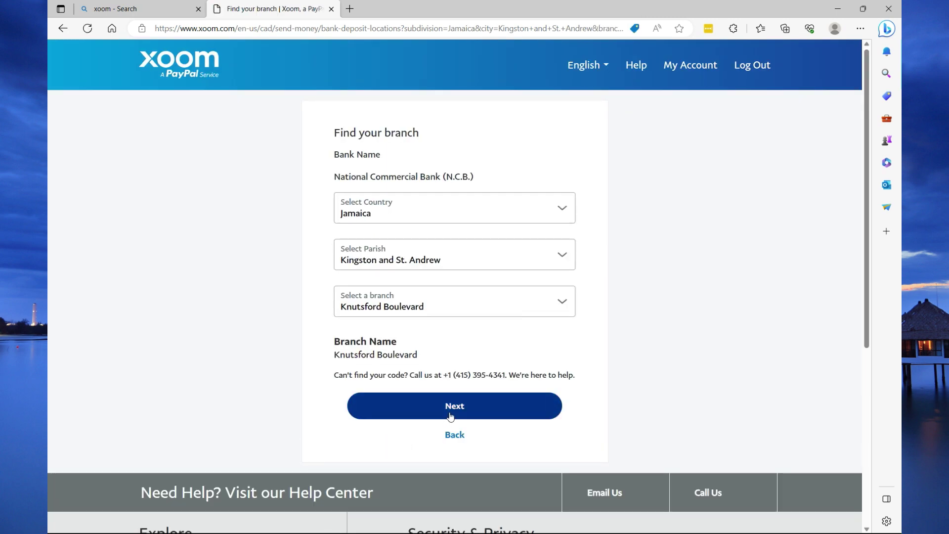
left_click(451, 416)
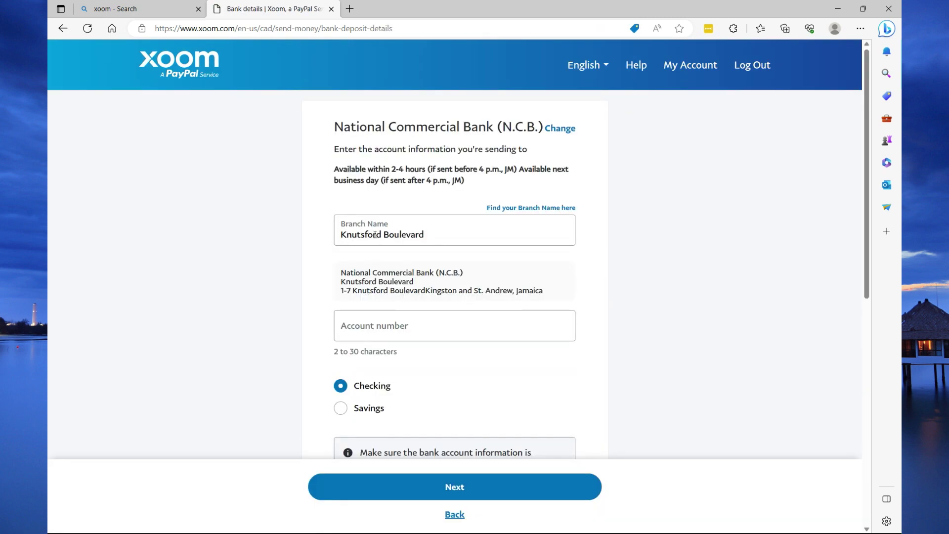
- Enter the contact's account number, mark it as Savings, and submit the bank details
left_click(369, 327)
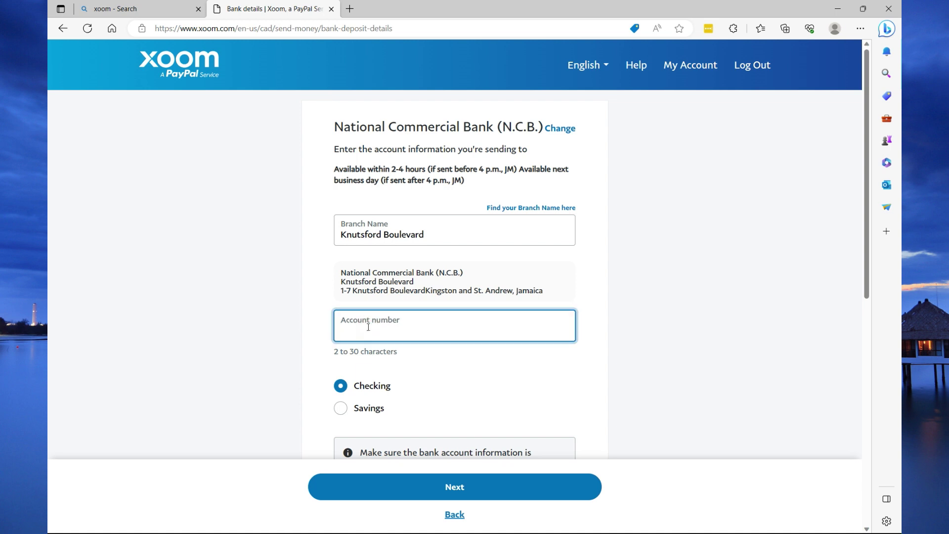
scroll(372, 361, "down", 2)
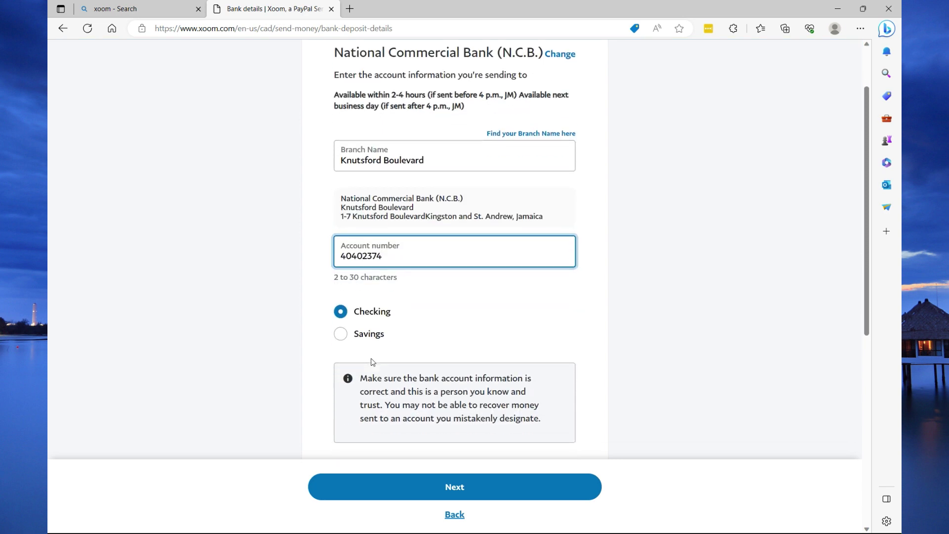
left_click(341, 338)
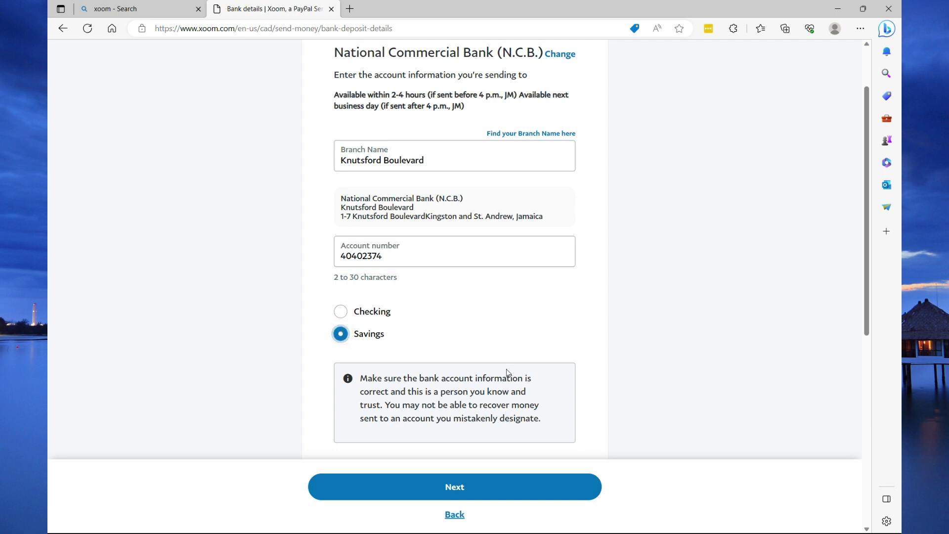
scroll(425, 431, "down", 2)
left_click(444, 401)
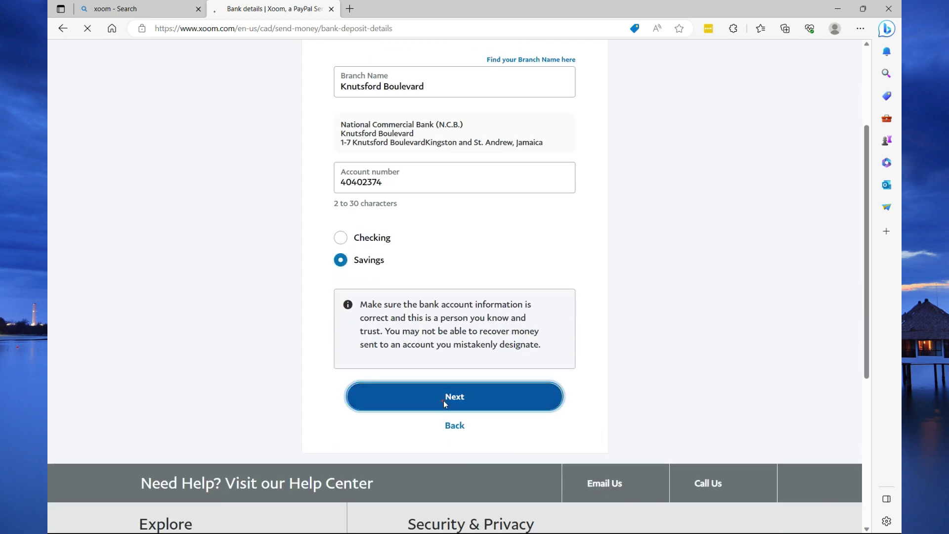
- Autofill the saved contact details, set parish to Manchester, enter the recipient TRN, and continue
key("Down")
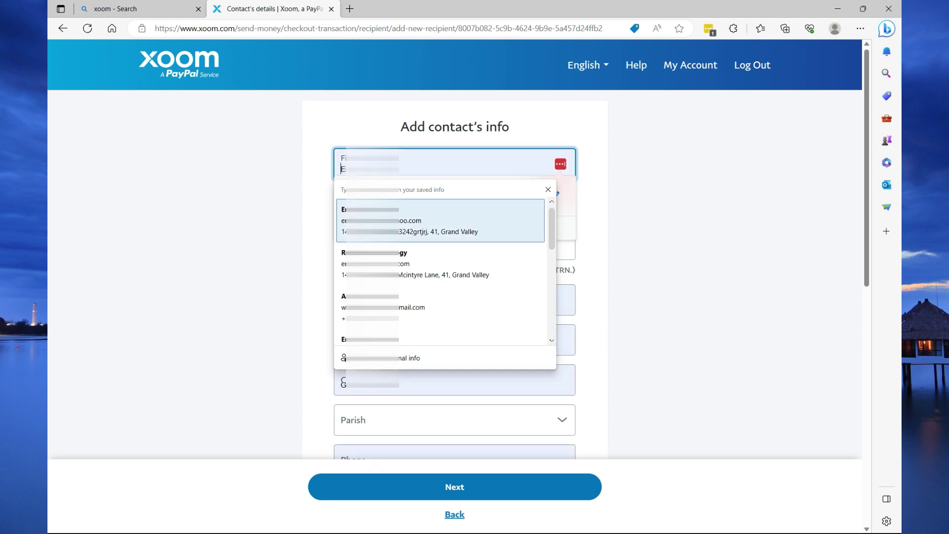
key("Return")
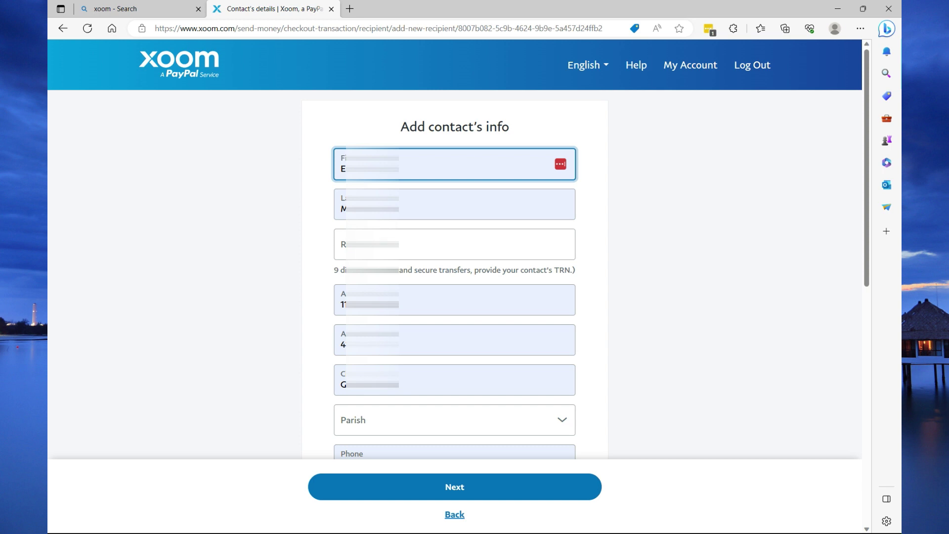
scroll(455, 286, "down", 5)
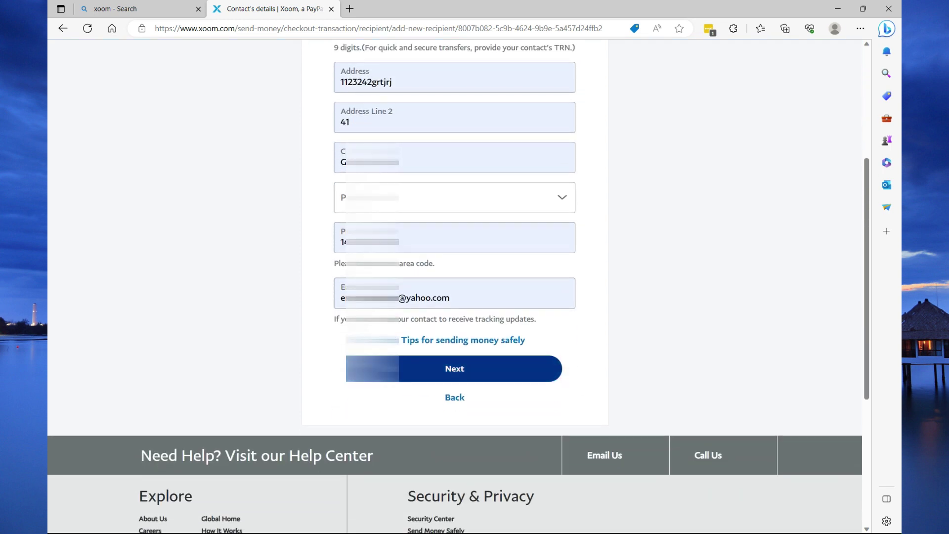
left_click(454, 198)
left_click(396, 302)
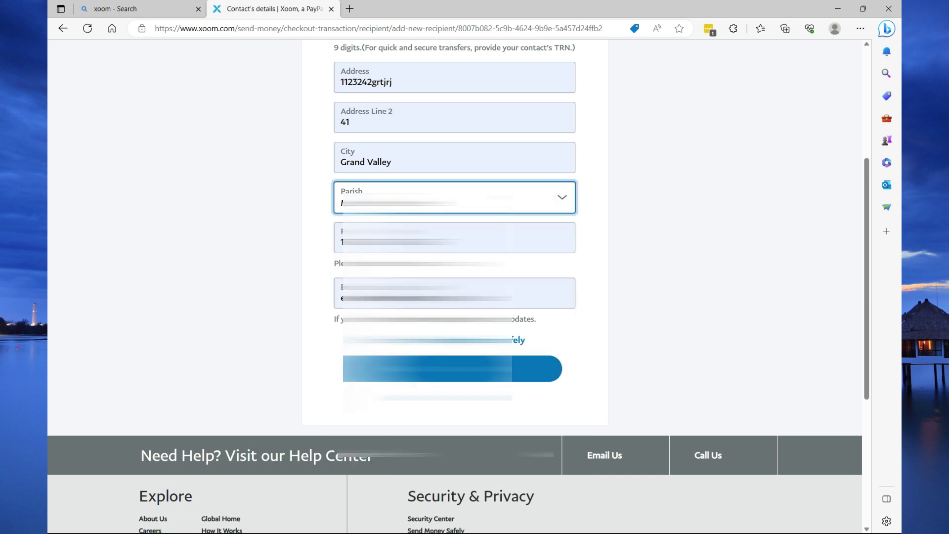
scroll(455, 247, "up", 5)
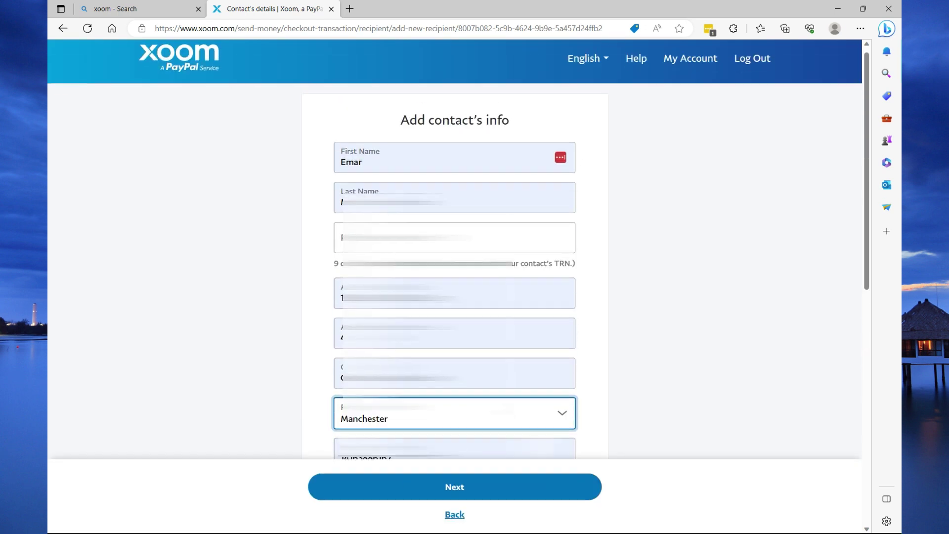
left_click(375, 176)
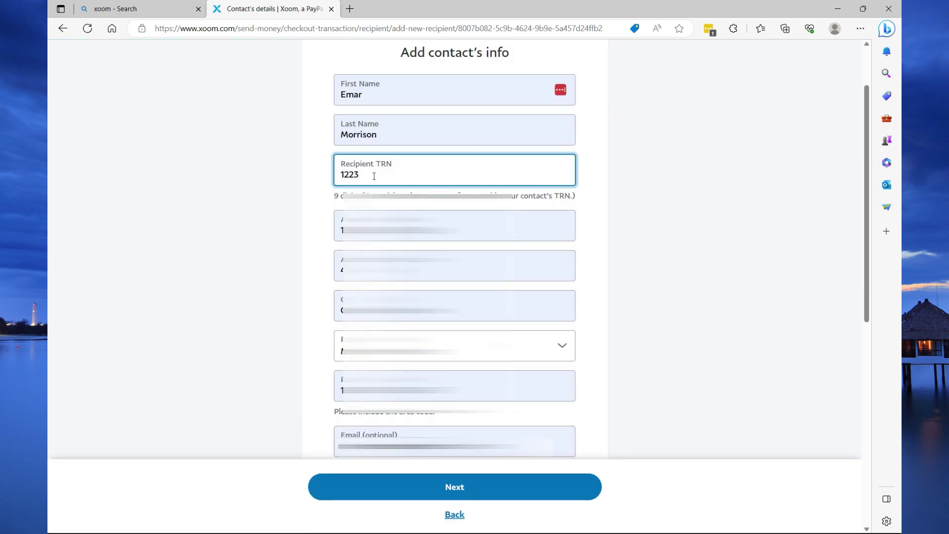
scroll(374, 176, "down", 10)
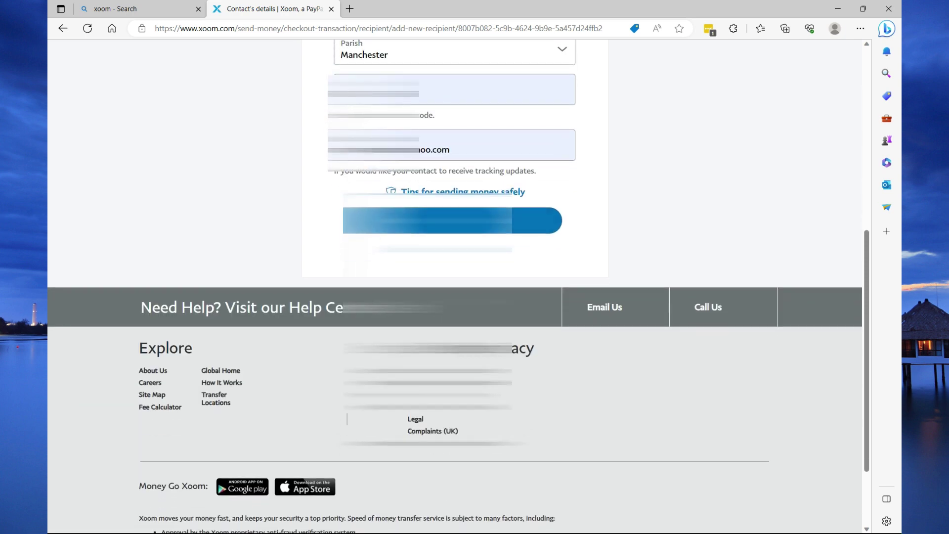
left_click(452, 220)
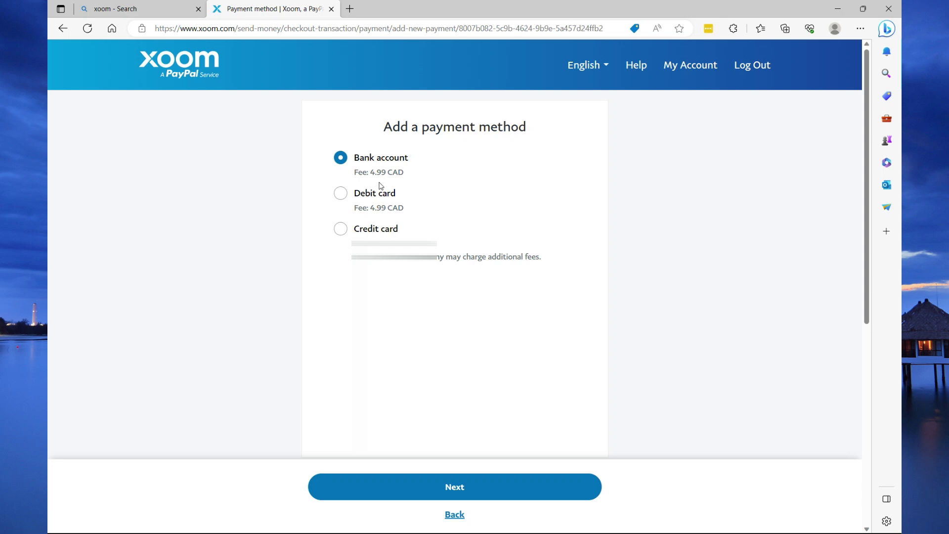
- Pay by bank account and choose Checking as the account type
left_click(398, 484)
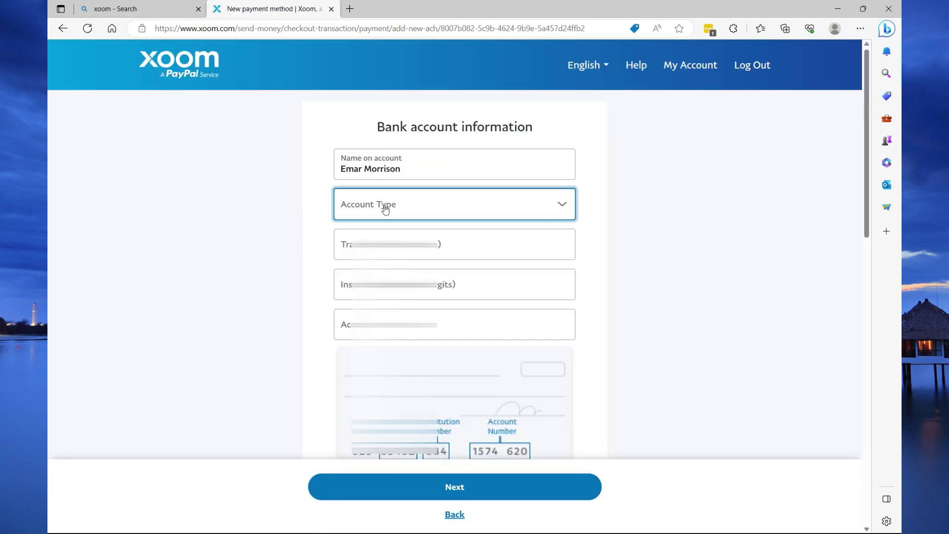
left_click(385, 210)
left_click(373, 240)
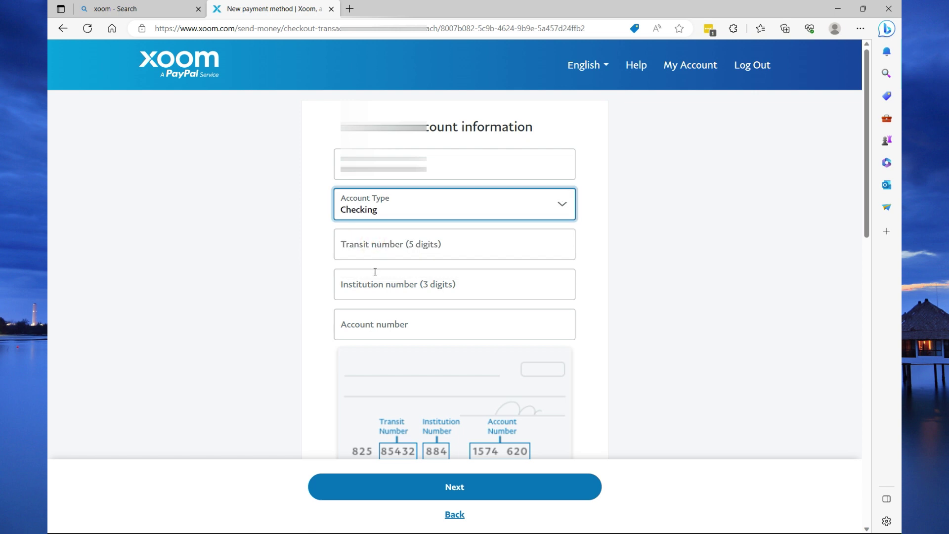
- Submit transit number 20382, institution number 231 and the account number, then return to My Account
left_click(376, 247)
type("20382")
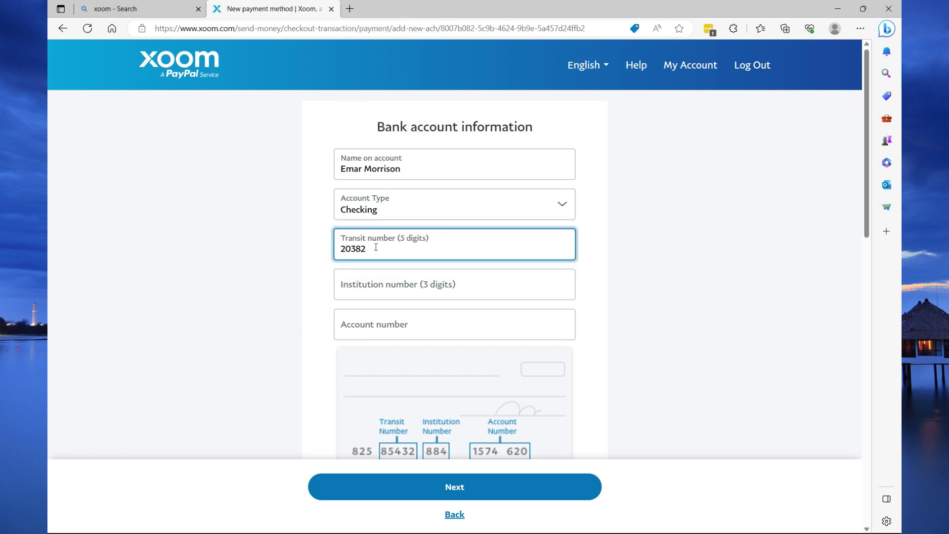
left_click(384, 286)
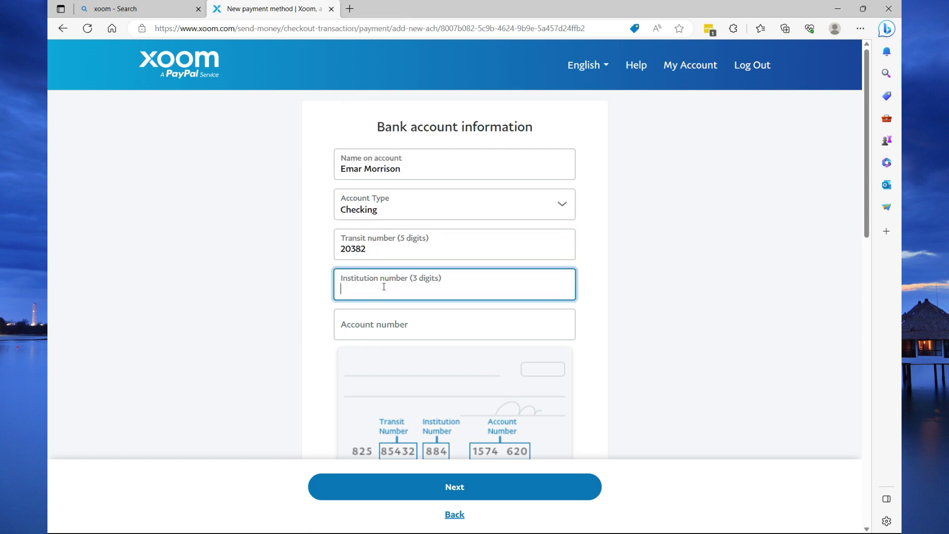
type("231")
left_click(374, 329)
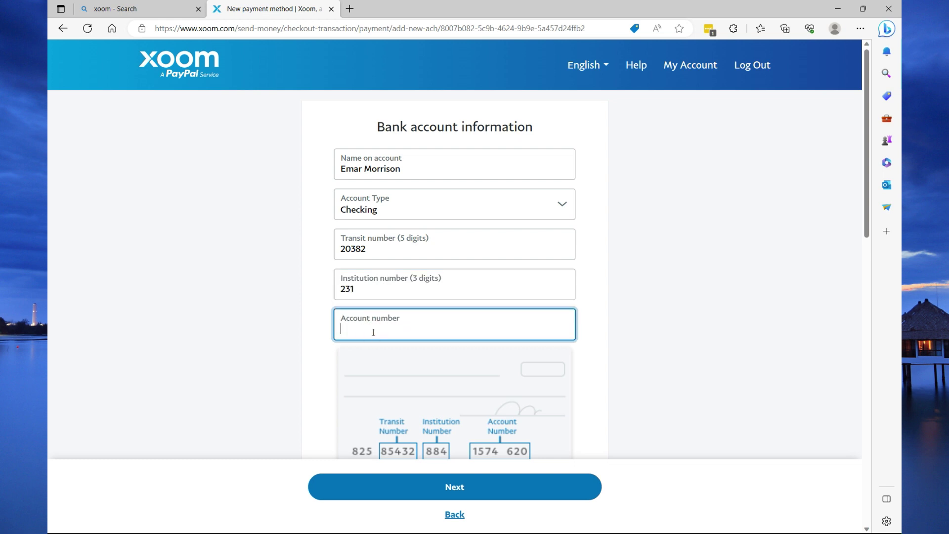
left_click(416, 484)
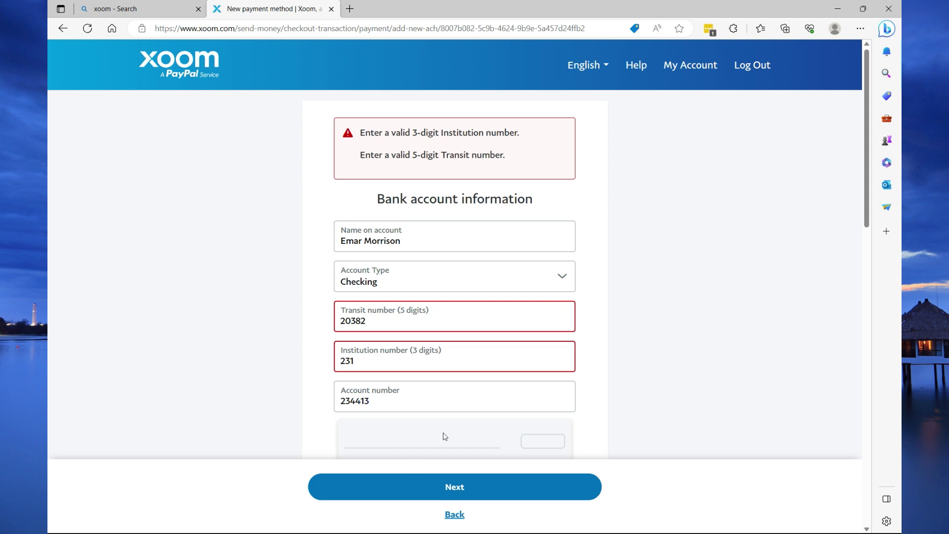
left_click(681, 69)
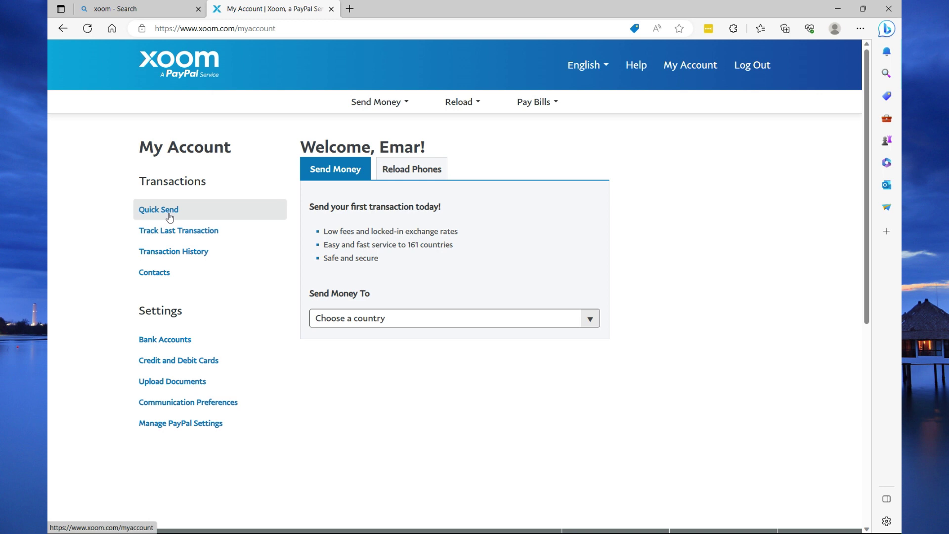
- Start a Quick Send with Jamaica as the destination country
left_click(169, 218)
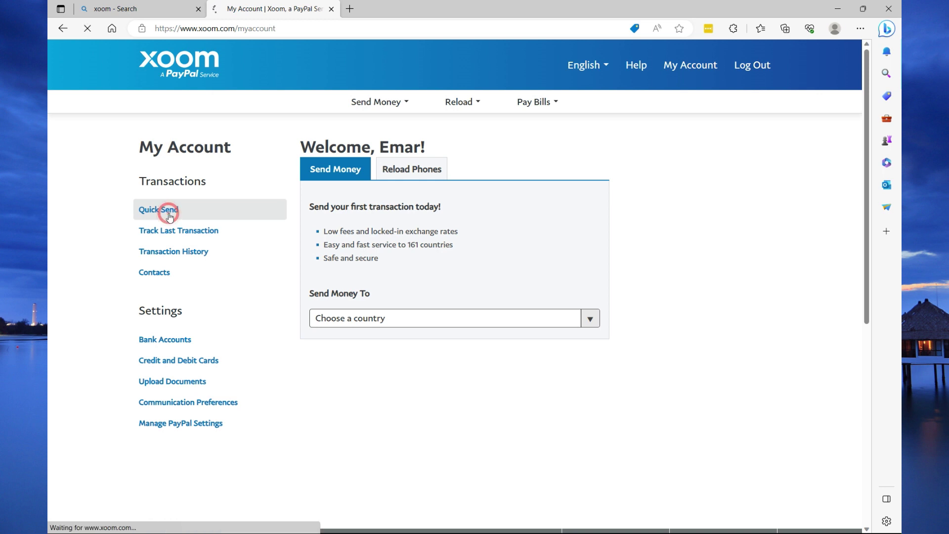
left_click(522, 320)
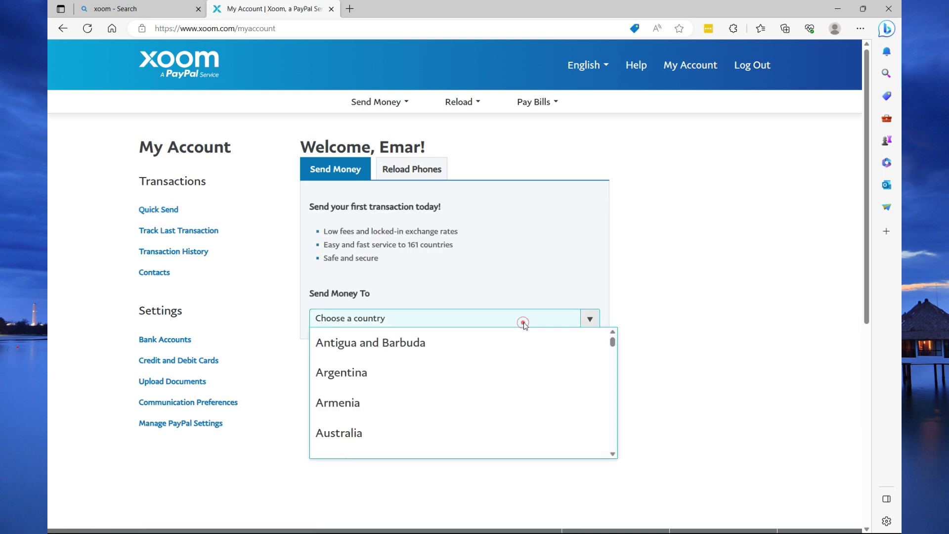
scroll(356, 383, "down", 20)
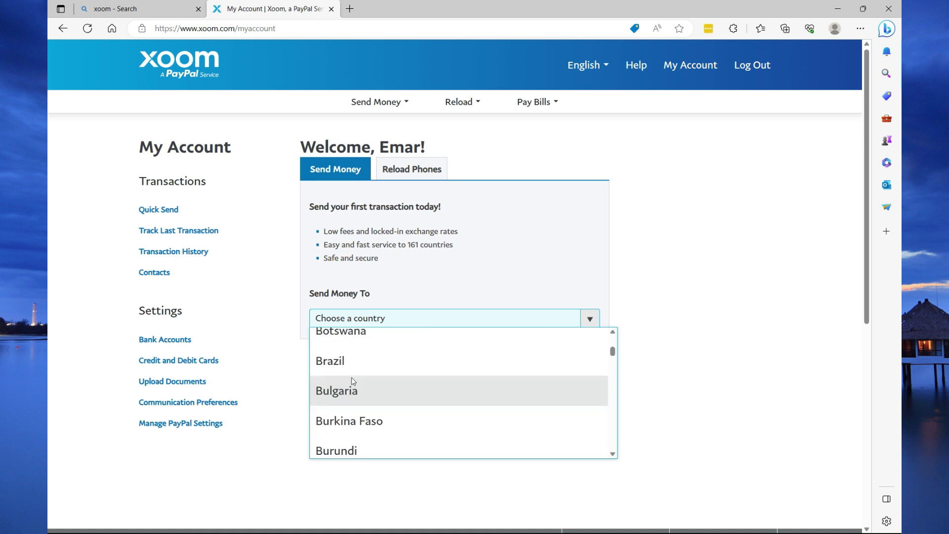
left_click(342, 444)
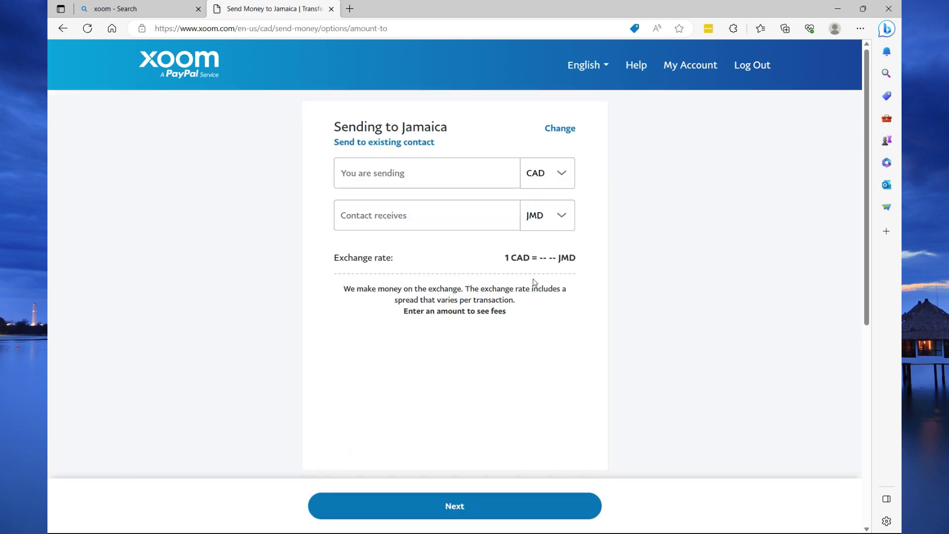
- Address the transfer to the second saved contact, then go back to My Account
left_click(402, 144)
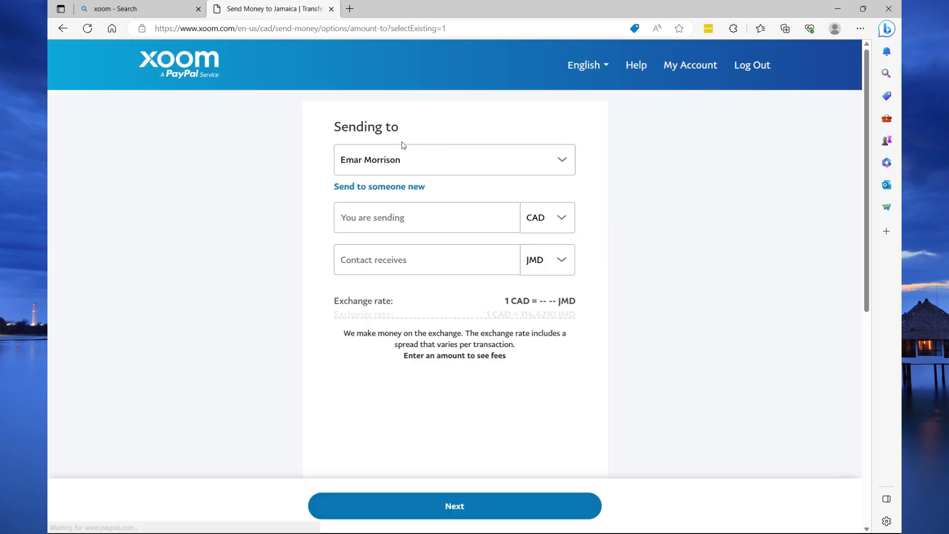
left_click(408, 164)
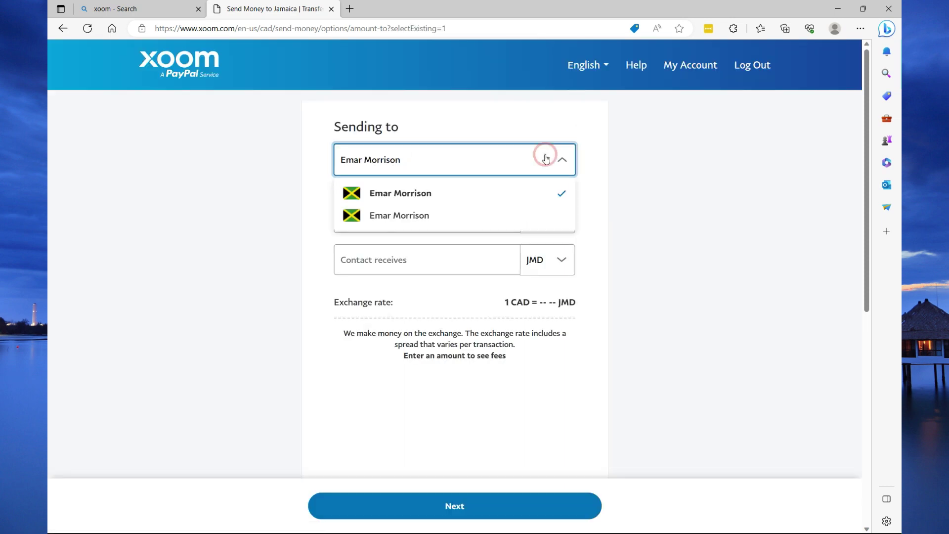
left_click(509, 216)
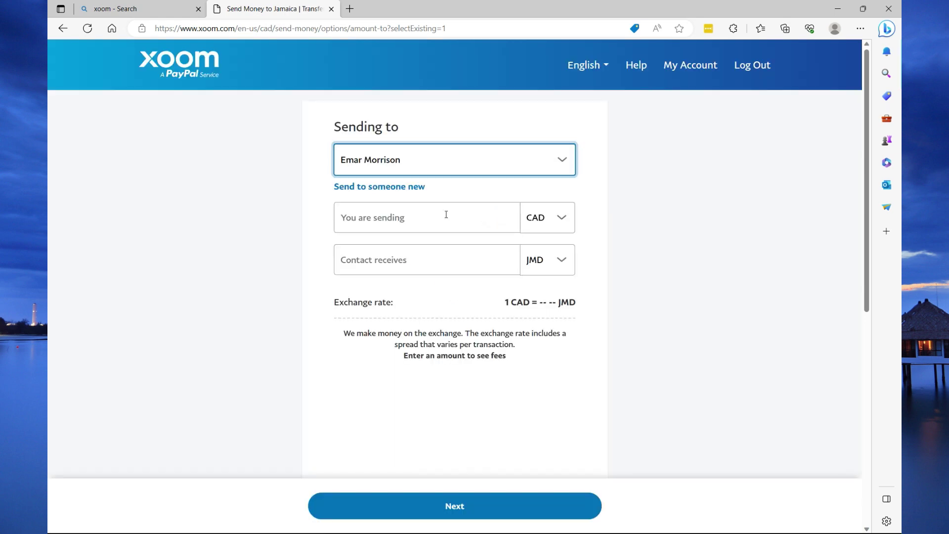
left_click(446, 214)
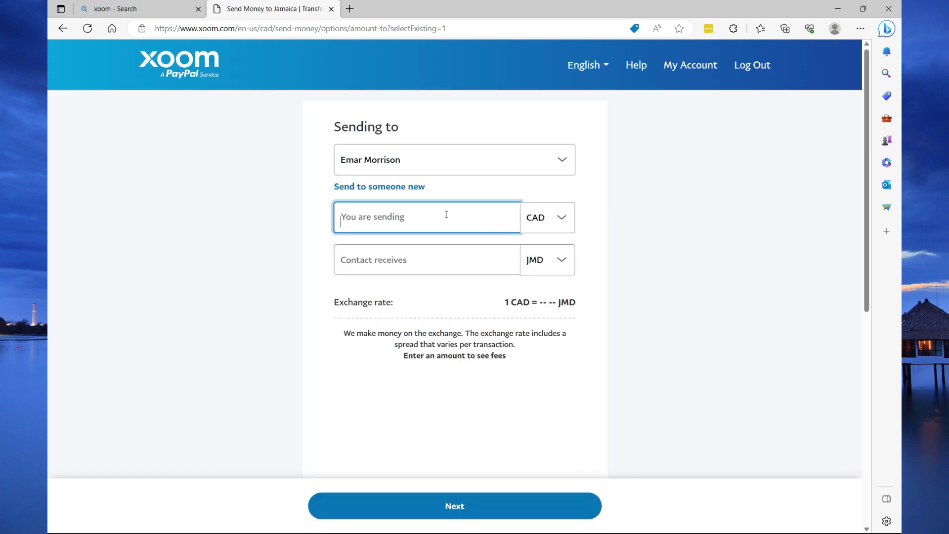
left_click(689, 68)
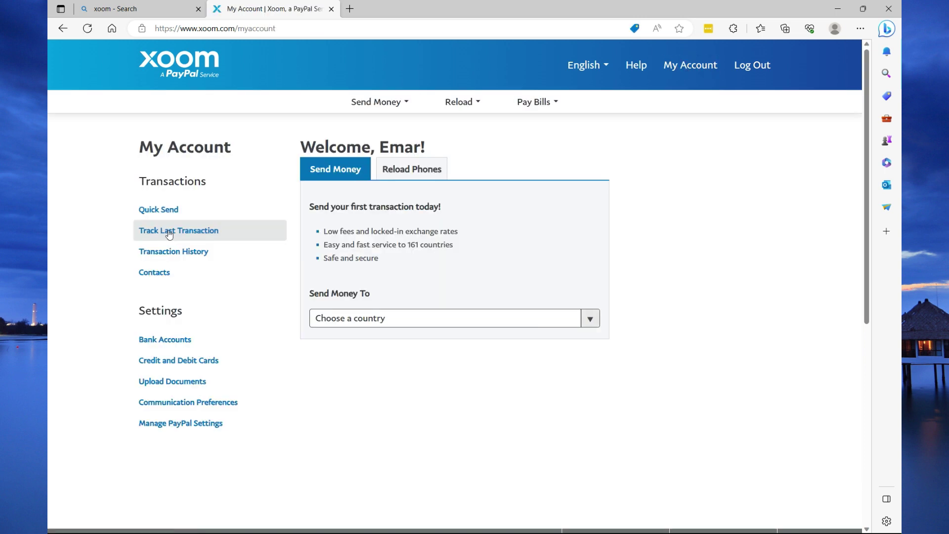
- Use Track Last Transaction to open the last transfer's Activity Details page
left_click(167, 235)
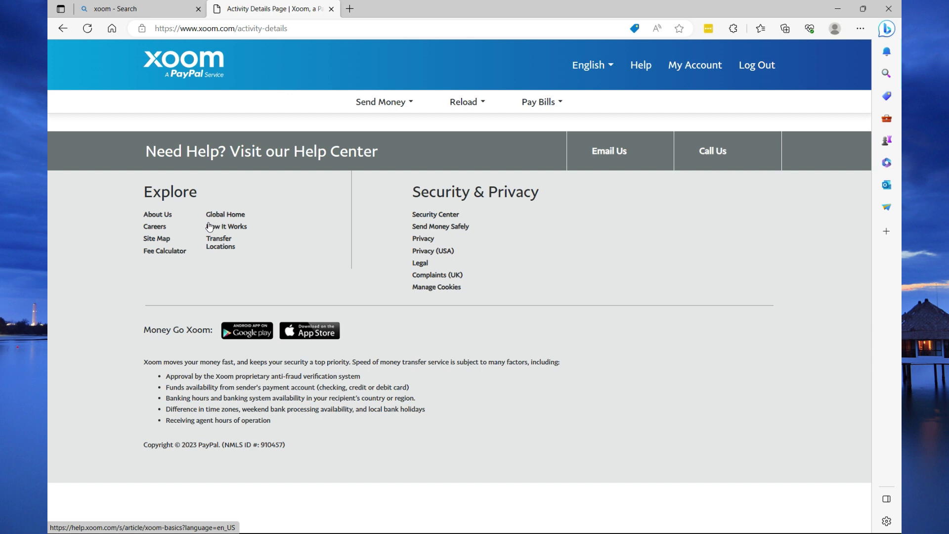
- Look through the empty Bank Accounts, Credit and Debit Cards and Upload Documents pages, then go back to My Account
left_click(683, 73)
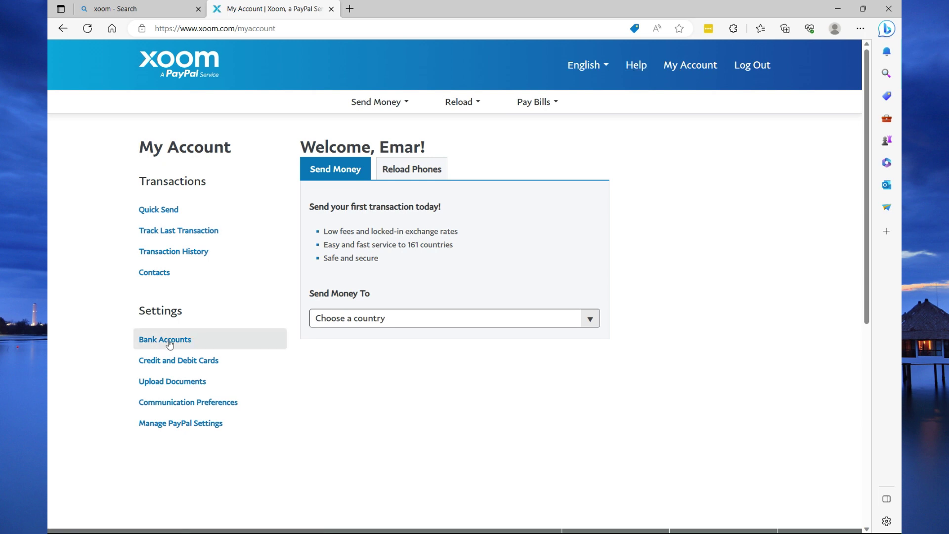
left_click(170, 343)
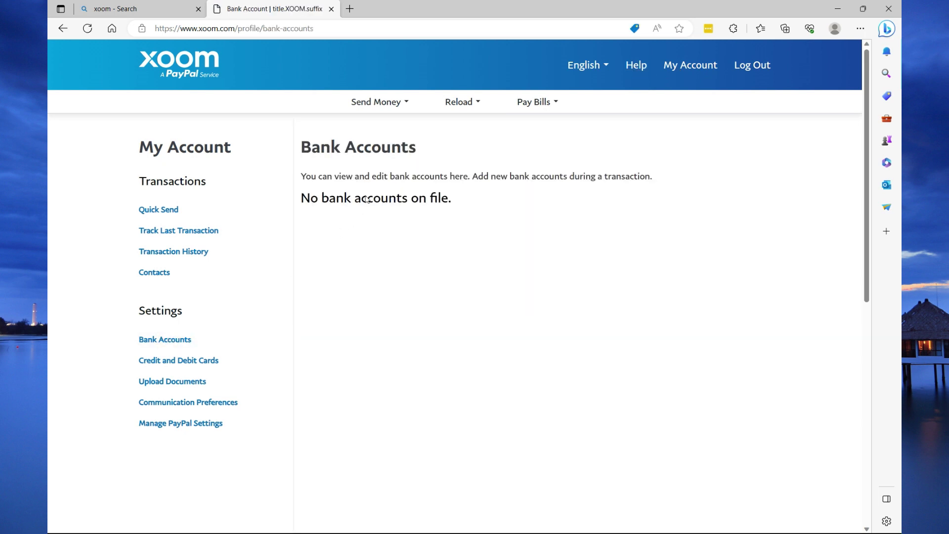
left_click(187, 367)
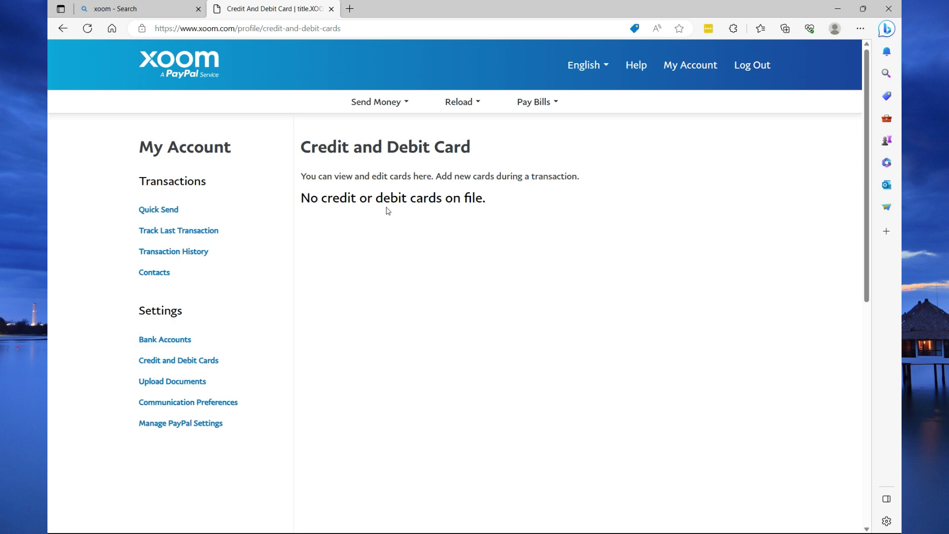
left_click(193, 381)
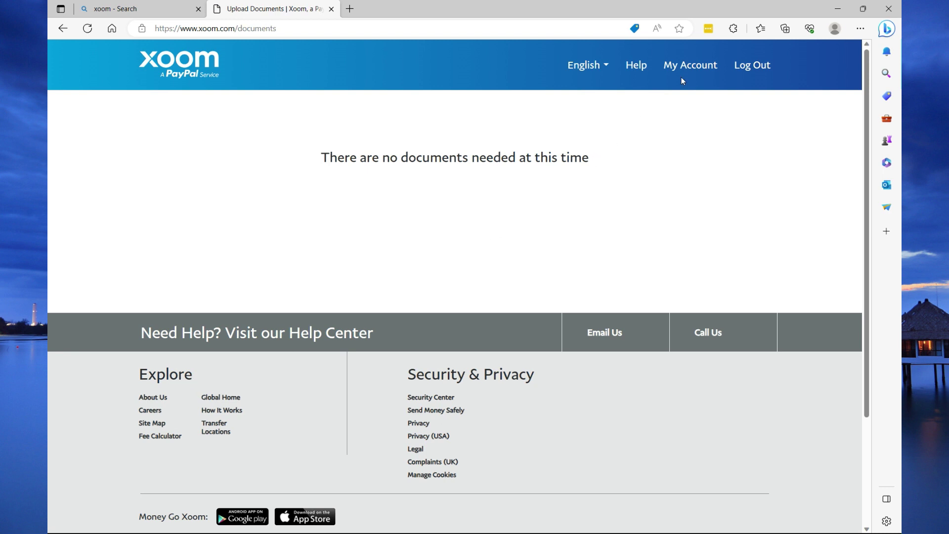
left_click(701, 70)
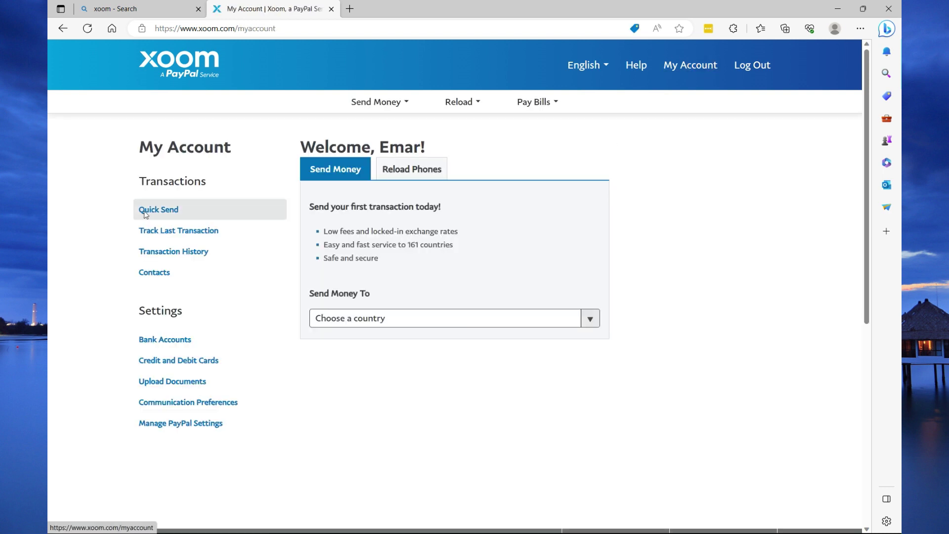
left_click(145, 212)
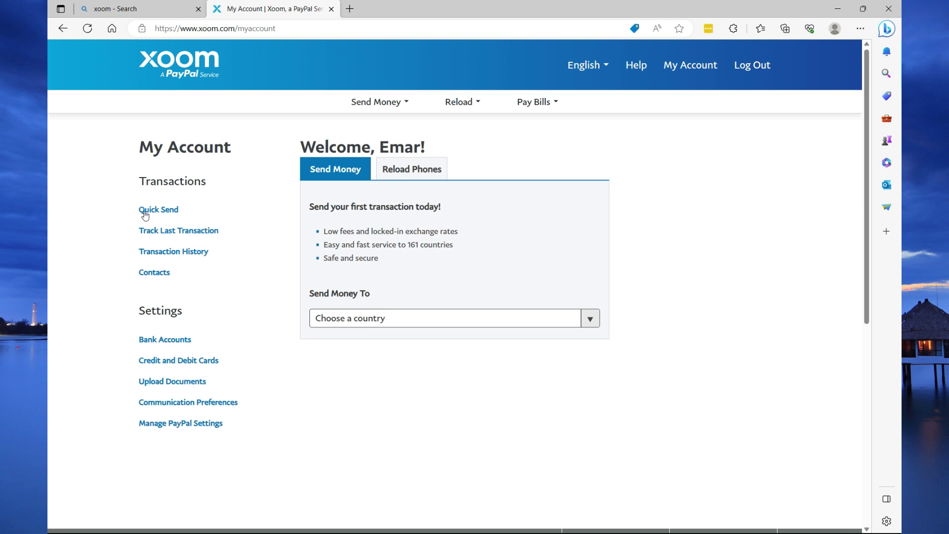